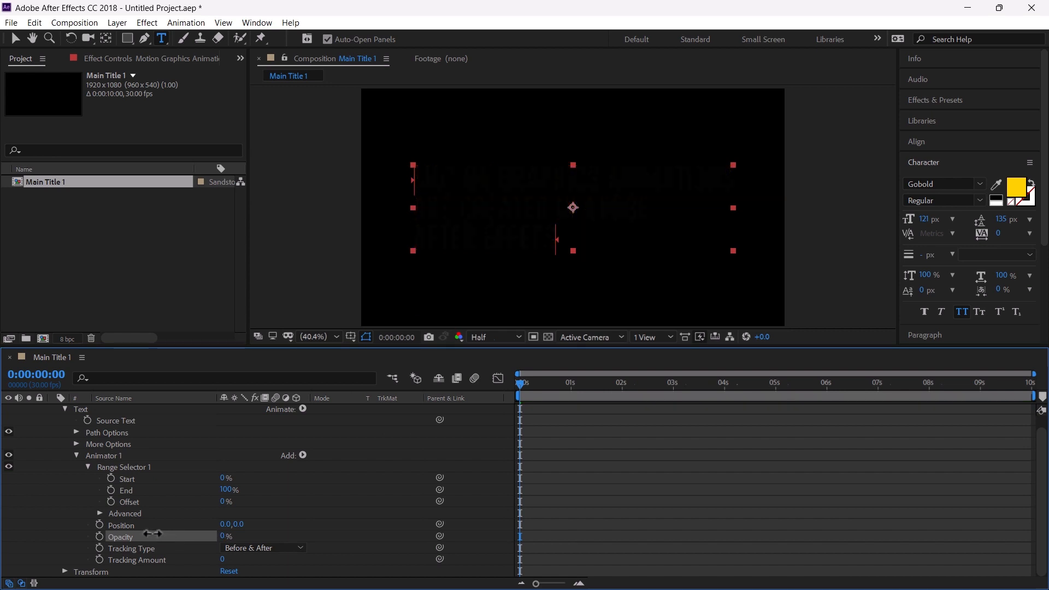
Set the text animator's Position to 0,141 so the characters start offset downward
drag(238, 525, 341, 520)
scroll(113, 493, up, 1)
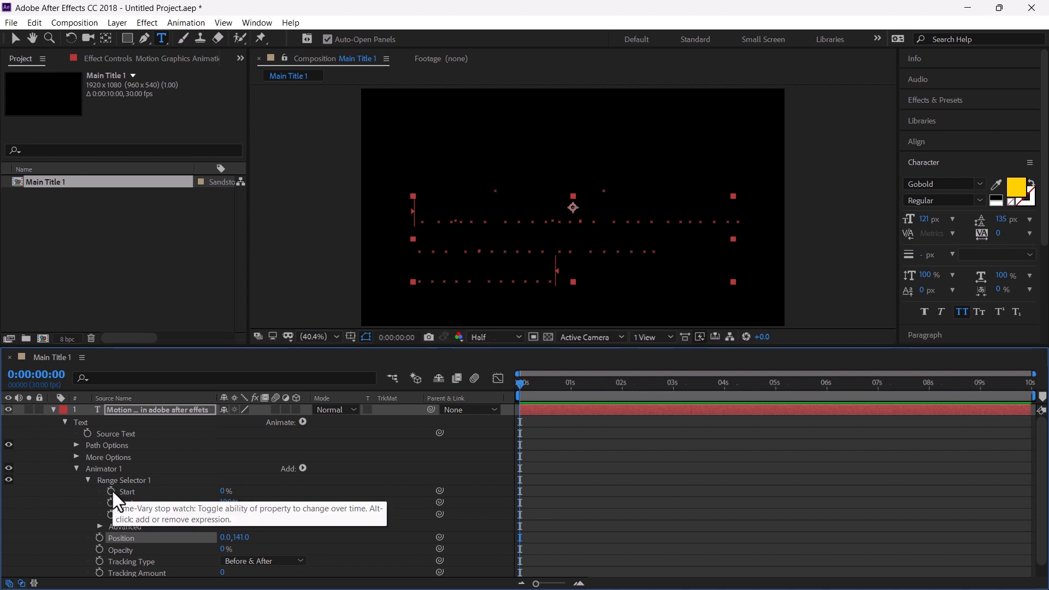
Keyframe the range selector's Start and Offset at 0% at the start, then set both to 100% at 2 seconds
click(112, 490)
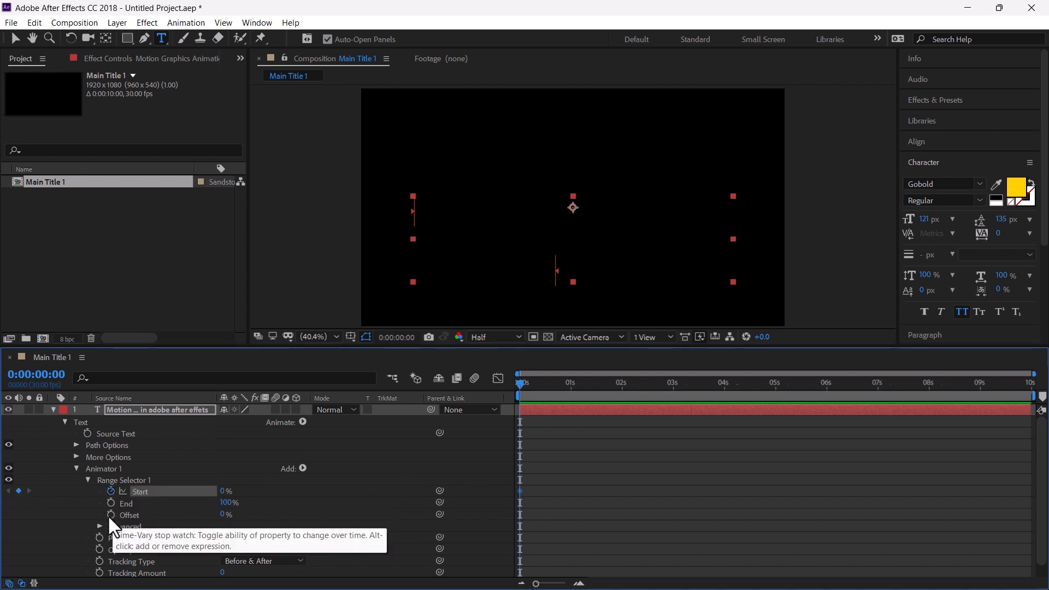
click(110, 516)
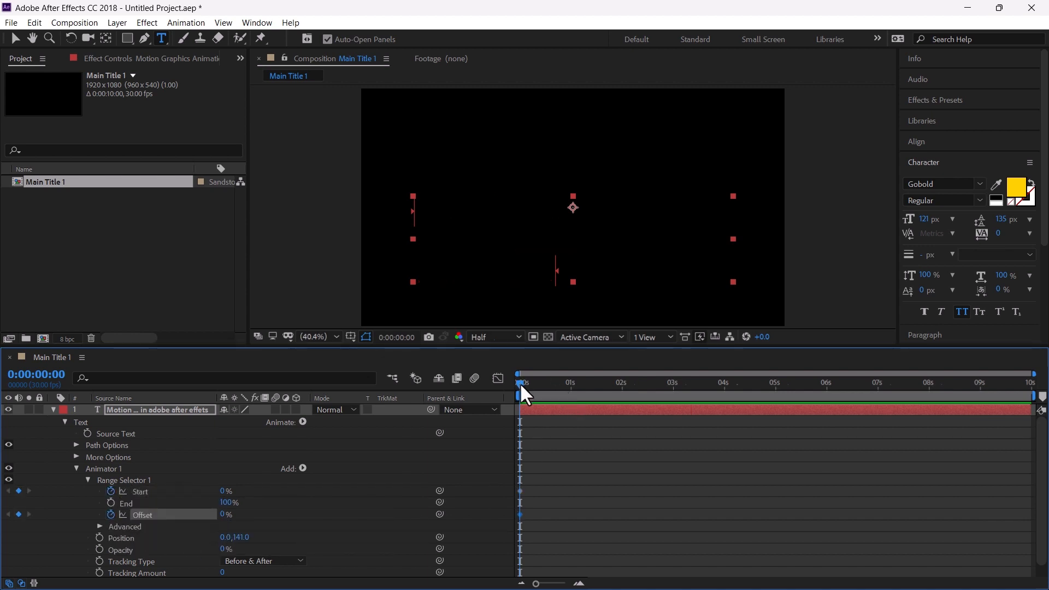
drag(520, 383, 623, 390)
drag(225, 491, 340, 491)
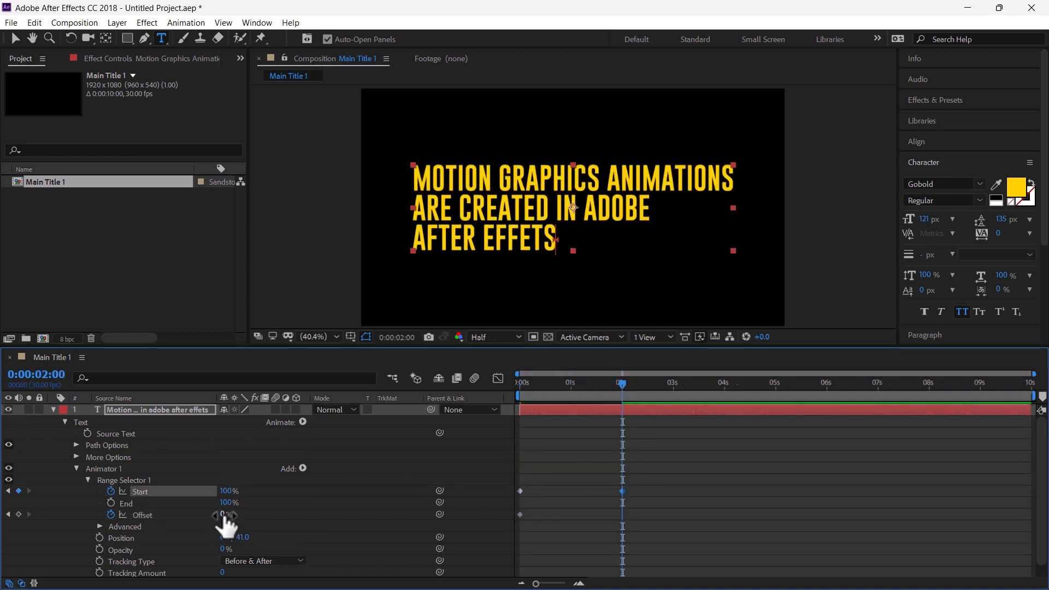
drag(225, 522, 333, 514)
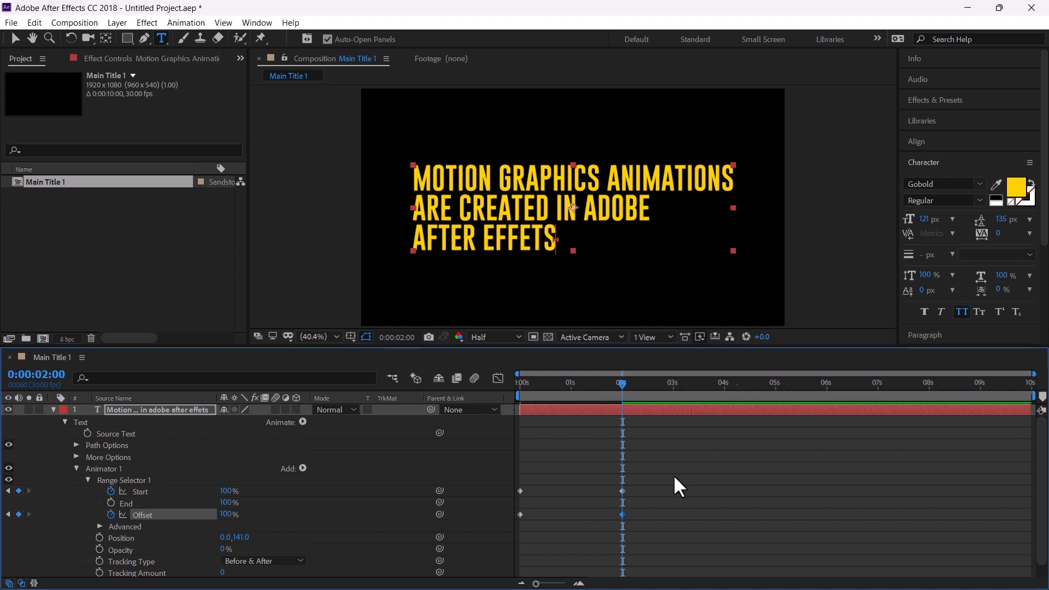
Apply Easy Ease to all the range selector keyframes and preview the animation
drag(674, 477, 507, 530)
key(F9)
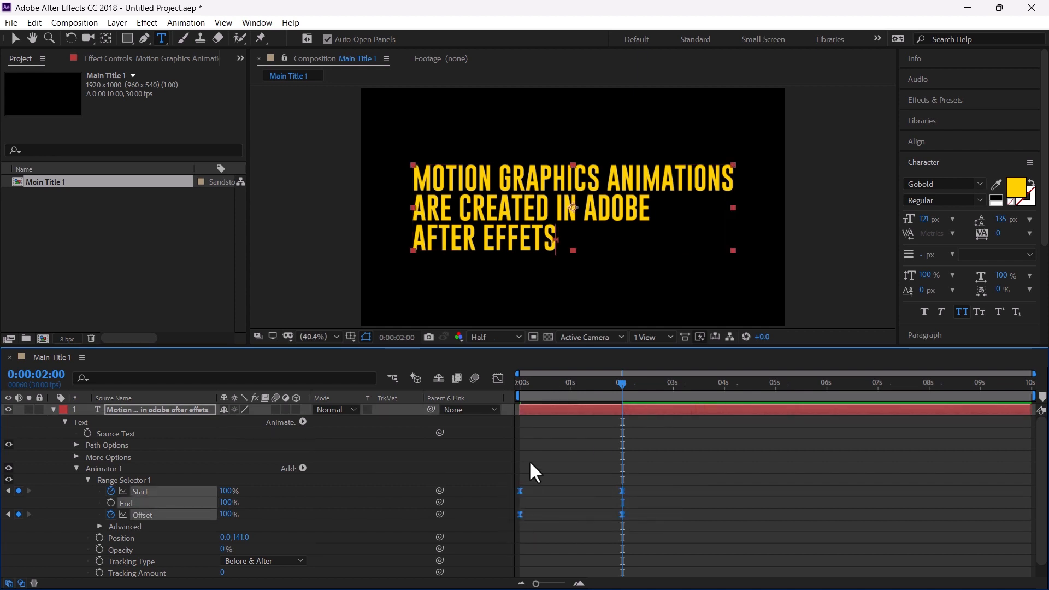
key(space)
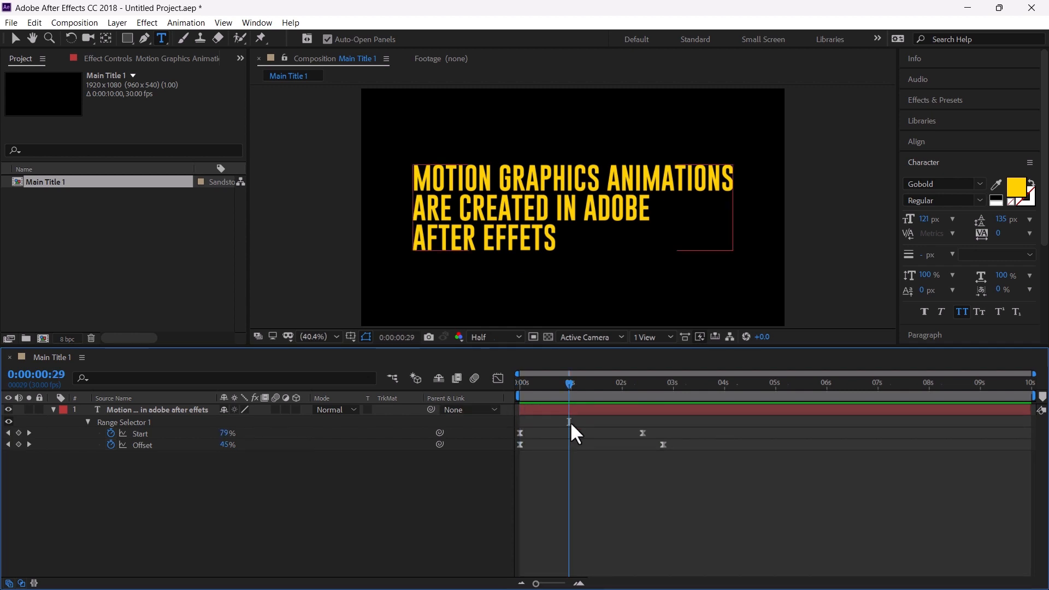
Duplicate the animated text layer
click(683, 409)
key(ctrl+d)
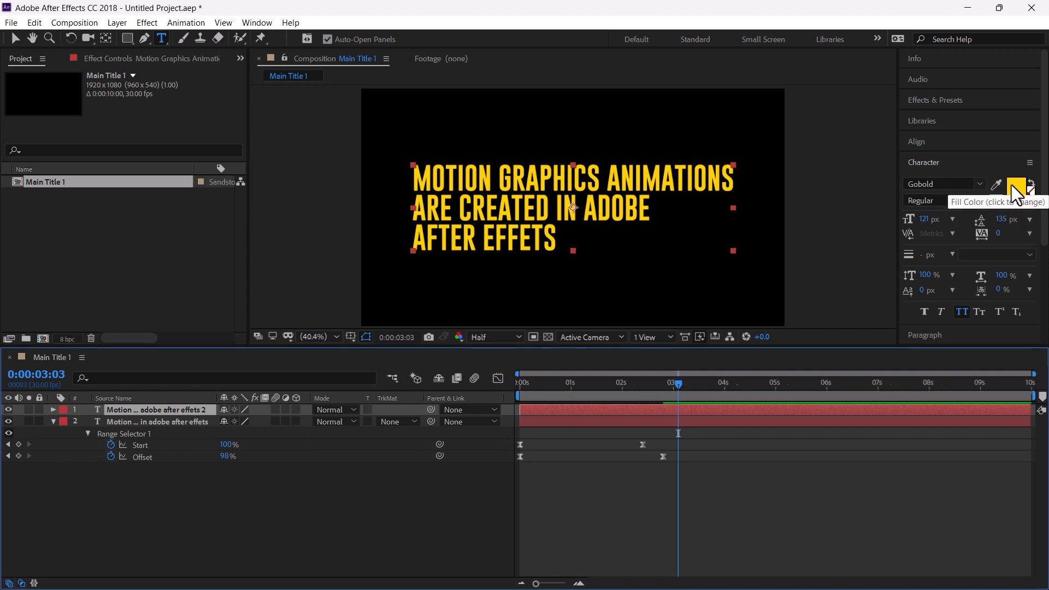
Swap the duplicate's fill and stroke colours and set the stroke width to 3 px
click(1031, 184)
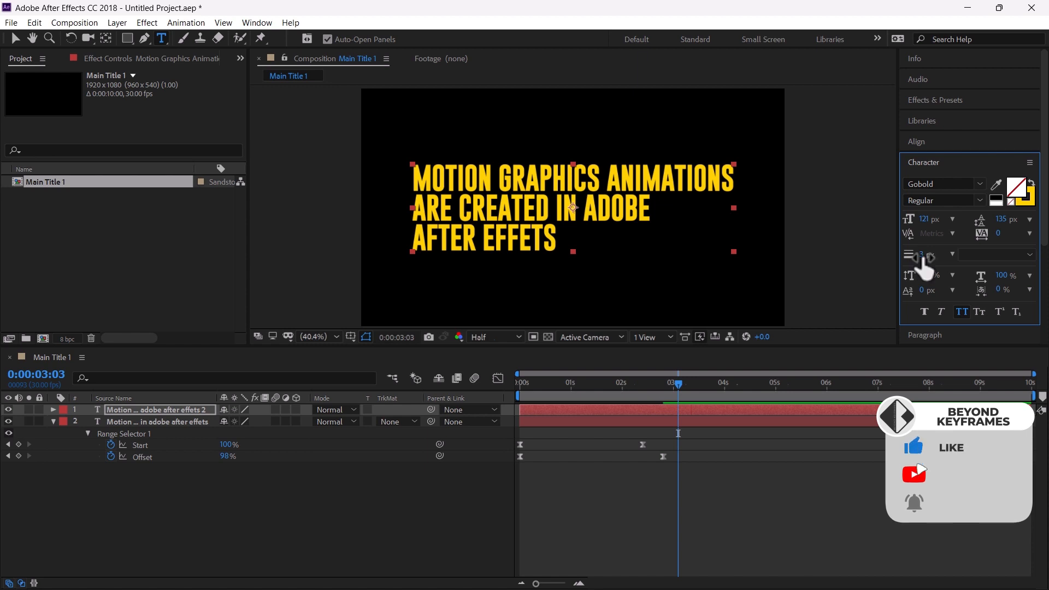
scroll(459, 194, up, 1)
Nudge the duplicated outline layer one pixel right and one pixel down with the Selection tool
key(v)
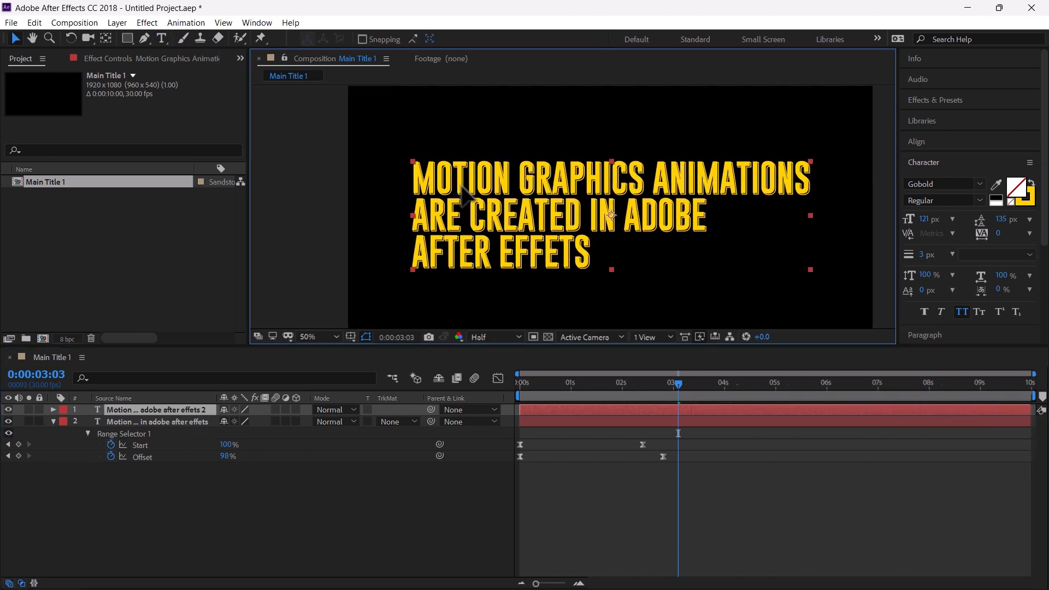
key(Right)
key(Down)
key(Right)
click(474, 228)
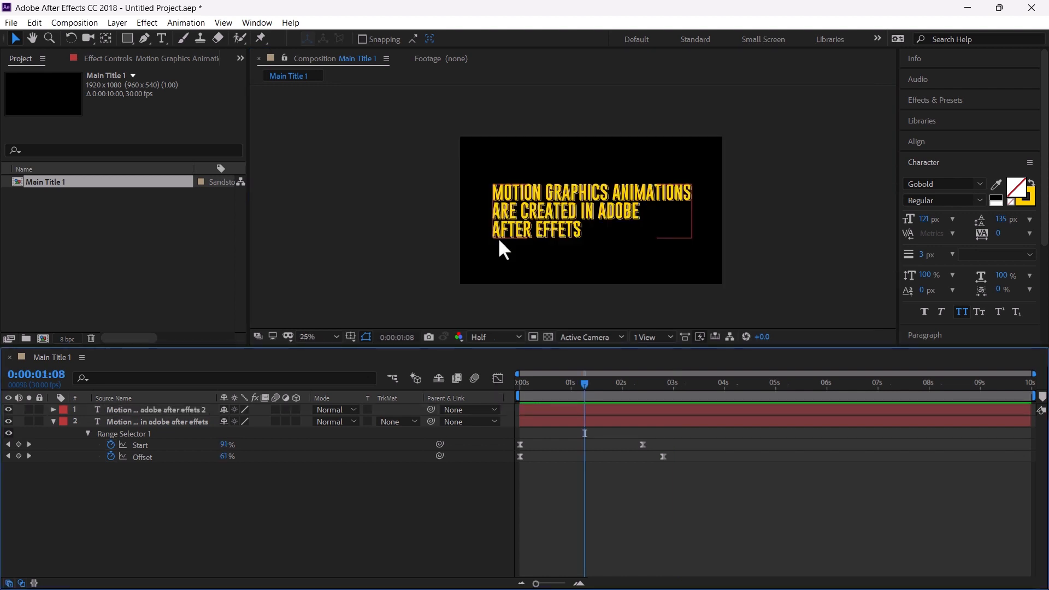
Create a new composition named Main Title 2
click(31, 271)
click(75, 23)
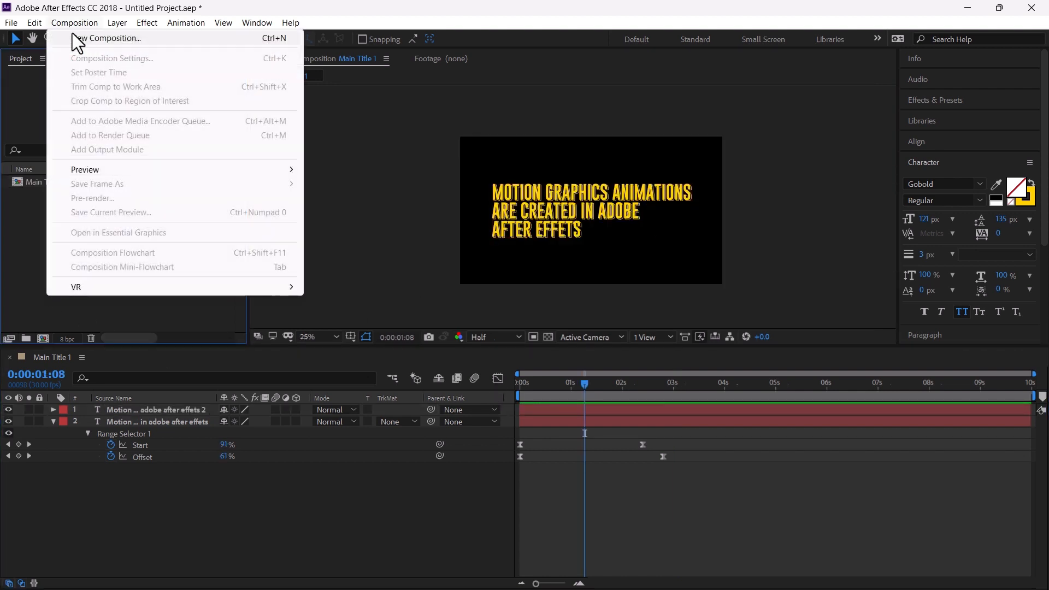
click(74, 38)
text(M)
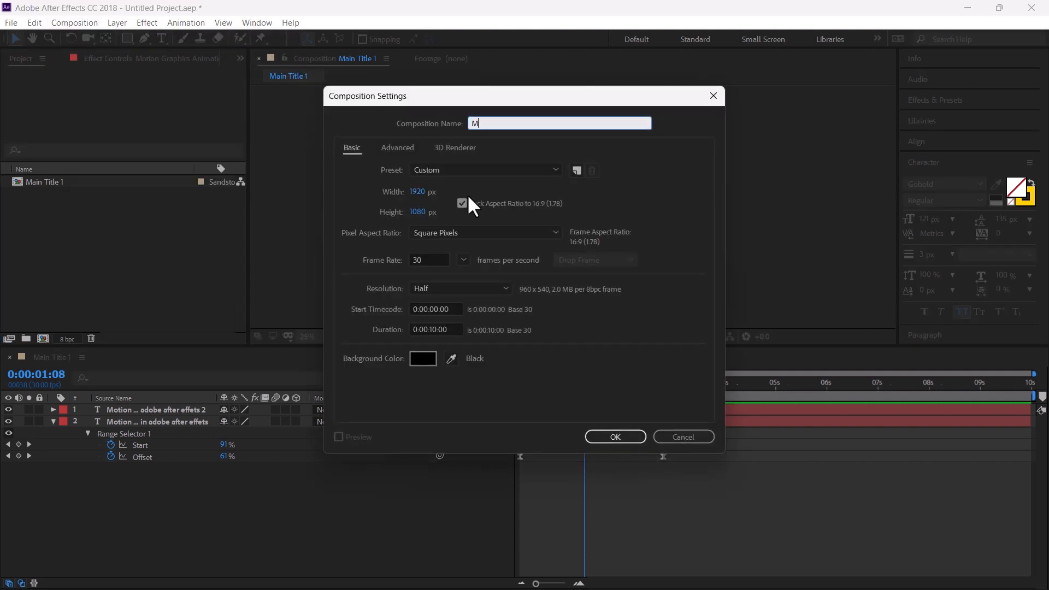
text(ain Title 2)
key(Return)
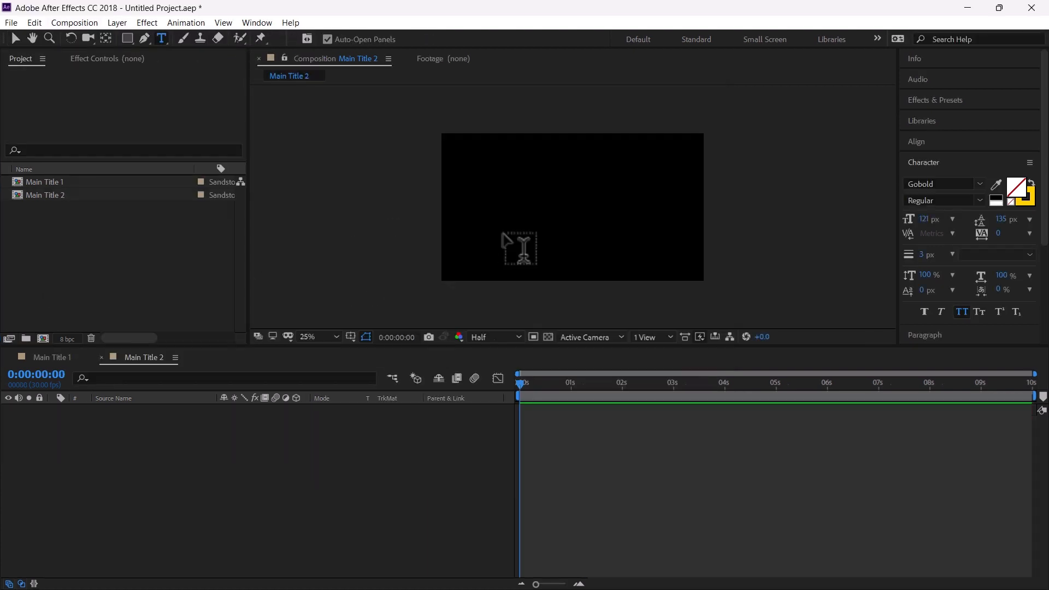
Create a text layer reading Adobe after effects with a white outline, centred in the composition
click(531, 216)
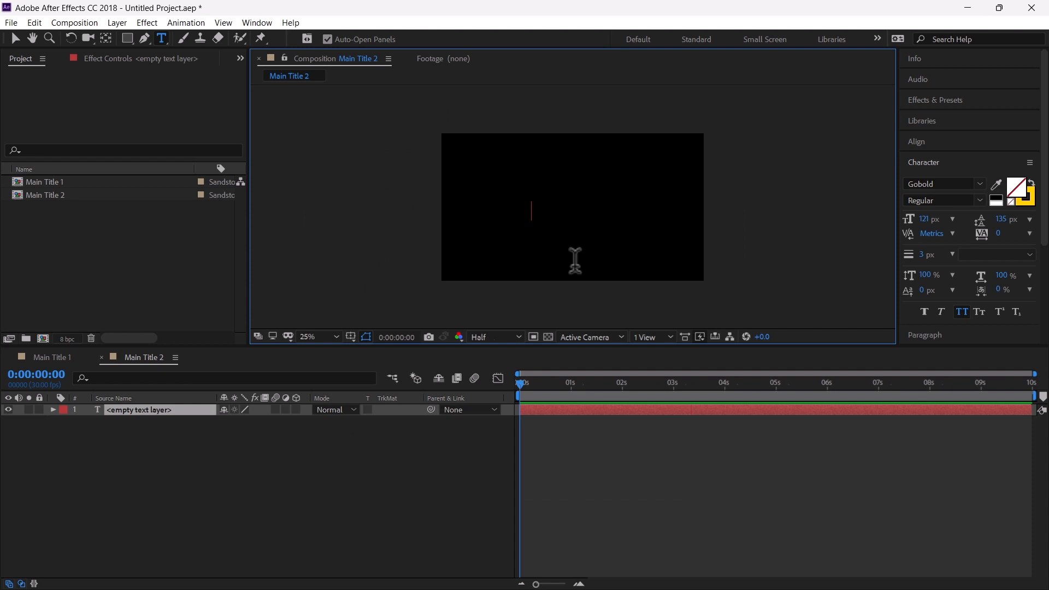
text(Adobe after effects)
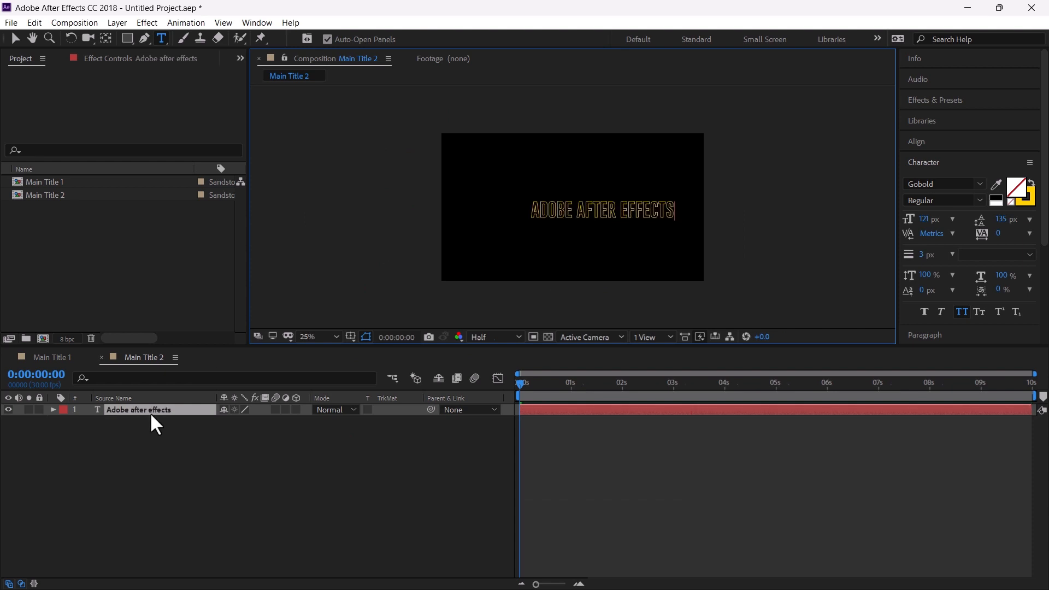
click(150, 414)
scroll(577, 252, up, 2)
click(1028, 200)
drag(438, 307, 388, 283)
click(724, 283)
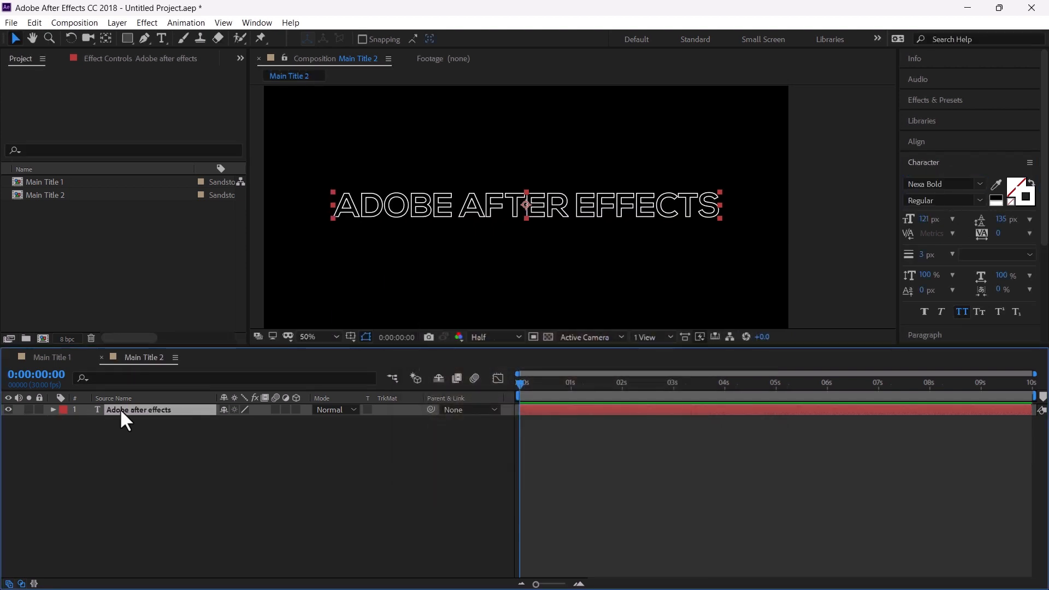
Duplicate the text layer and expand the Text properties of both layers
key(ctrl+d)
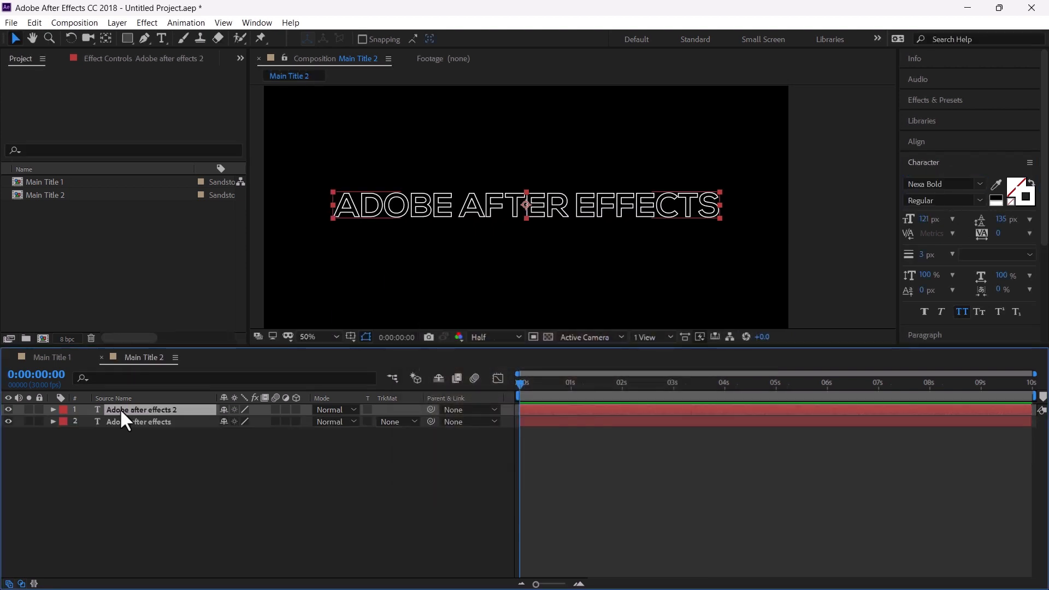
click(53, 410)
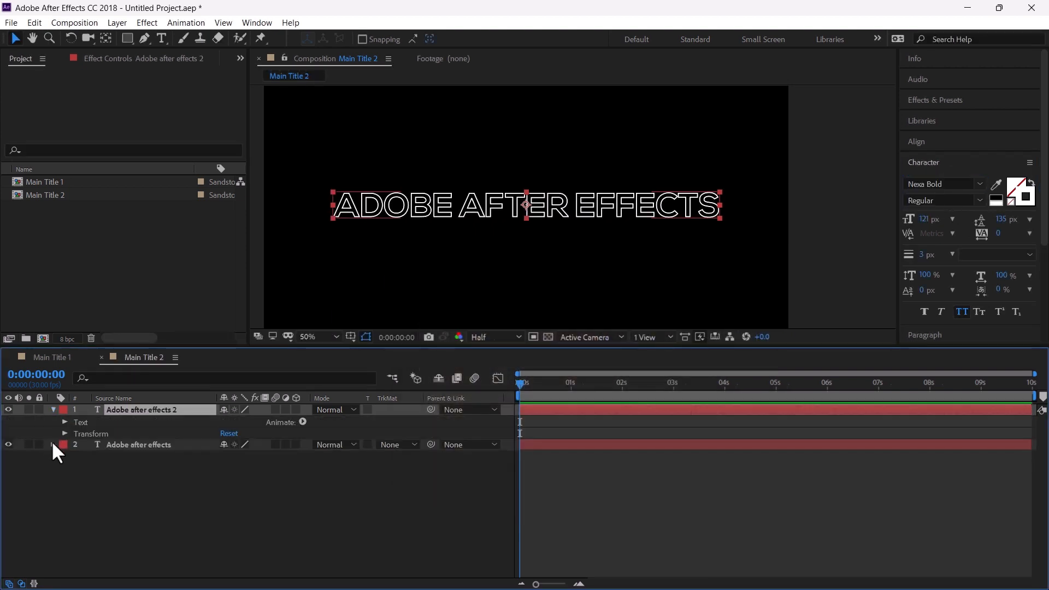
click(53, 445)
click(65, 458)
click(65, 422)
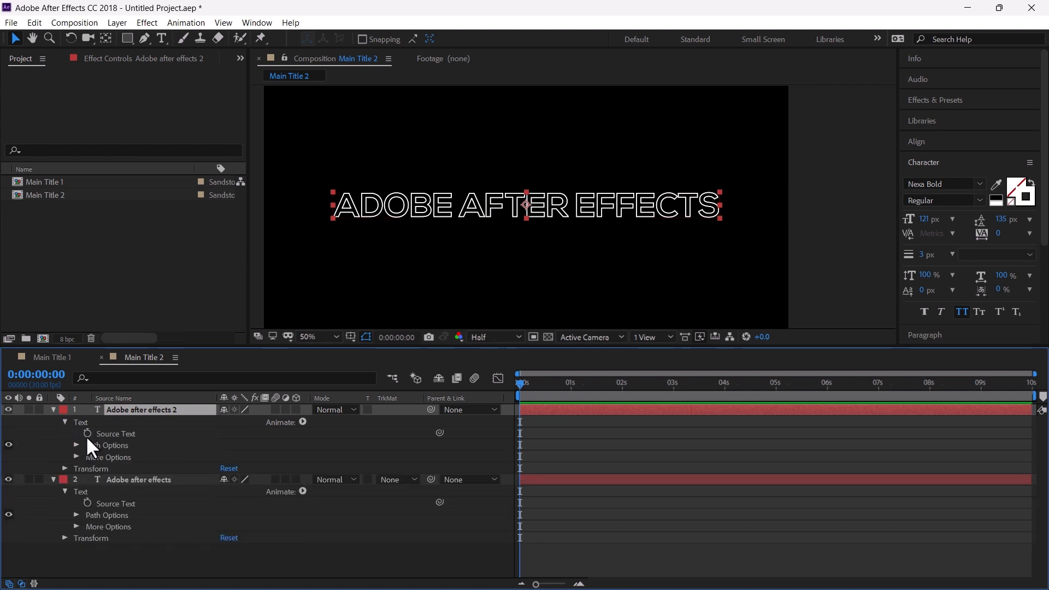
Add an expression linking the duplicate's Source Text to the original layer's Source Text with the pick whip
alt+click(86, 434)
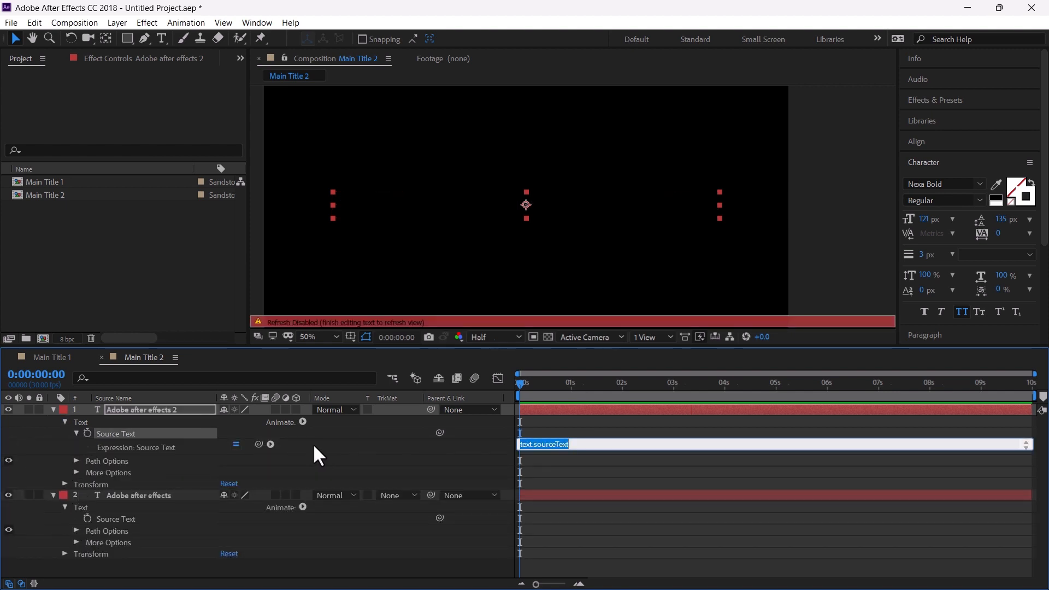
drag(259, 444, 123, 517)
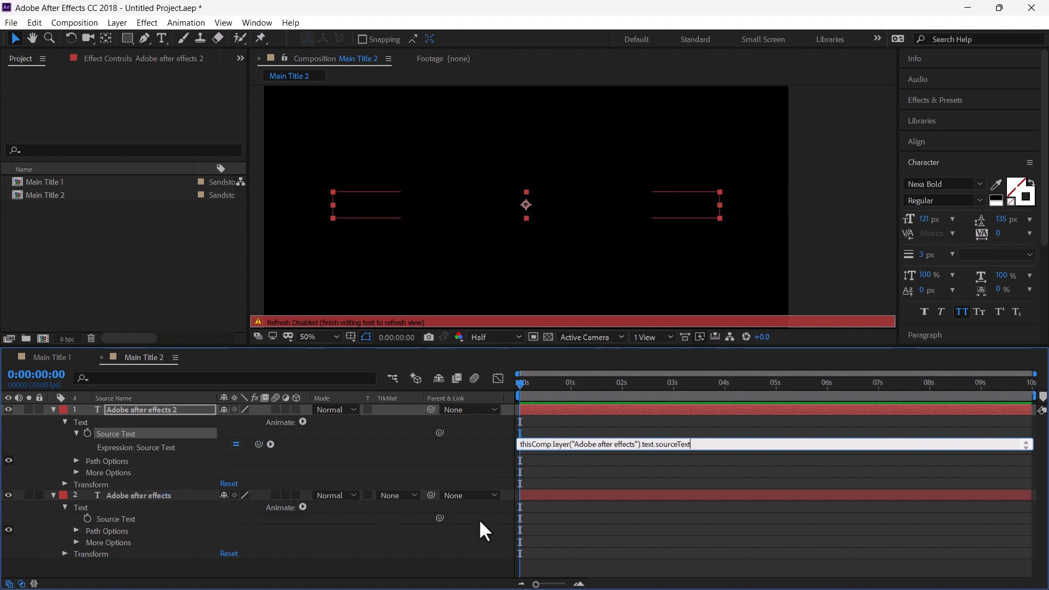
click(539, 518)
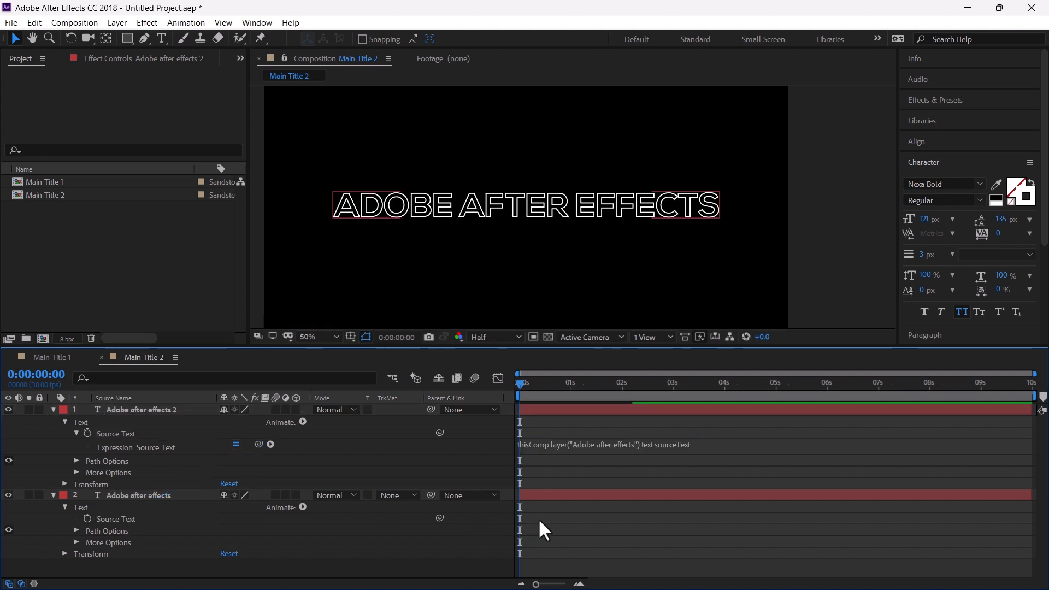
Edit the original layer's text to EXAMES to test the link, toggling its visibility
click(133, 495)
key(ctrl+t)
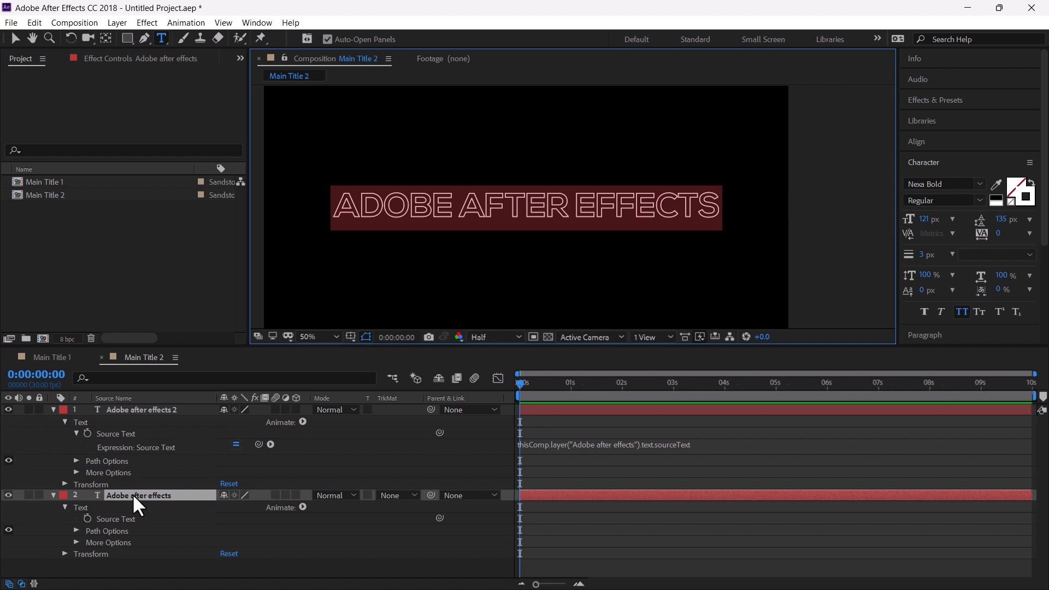
text(EXAMES)
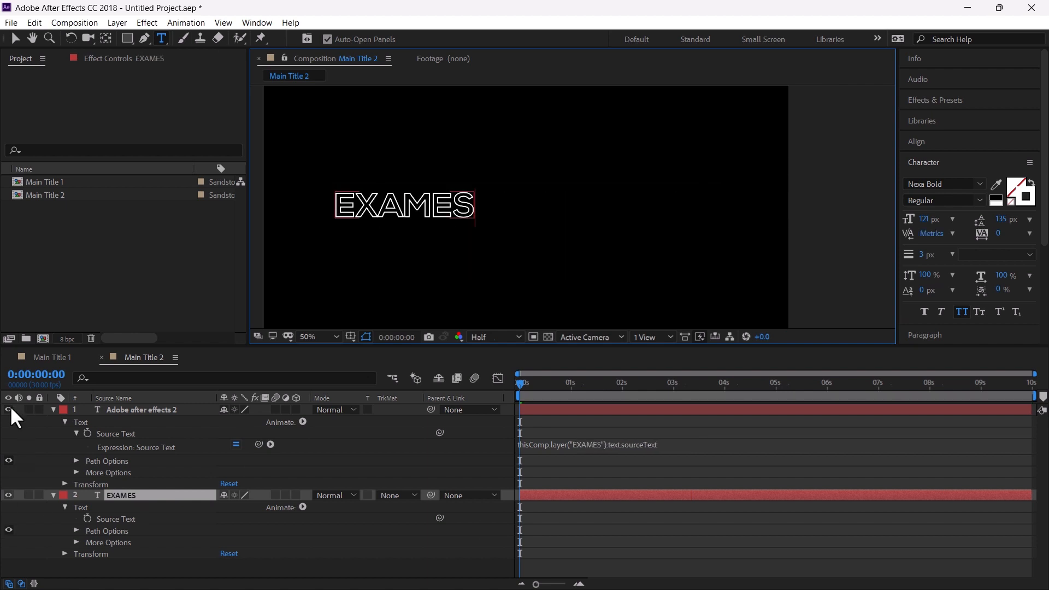
click(8, 495)
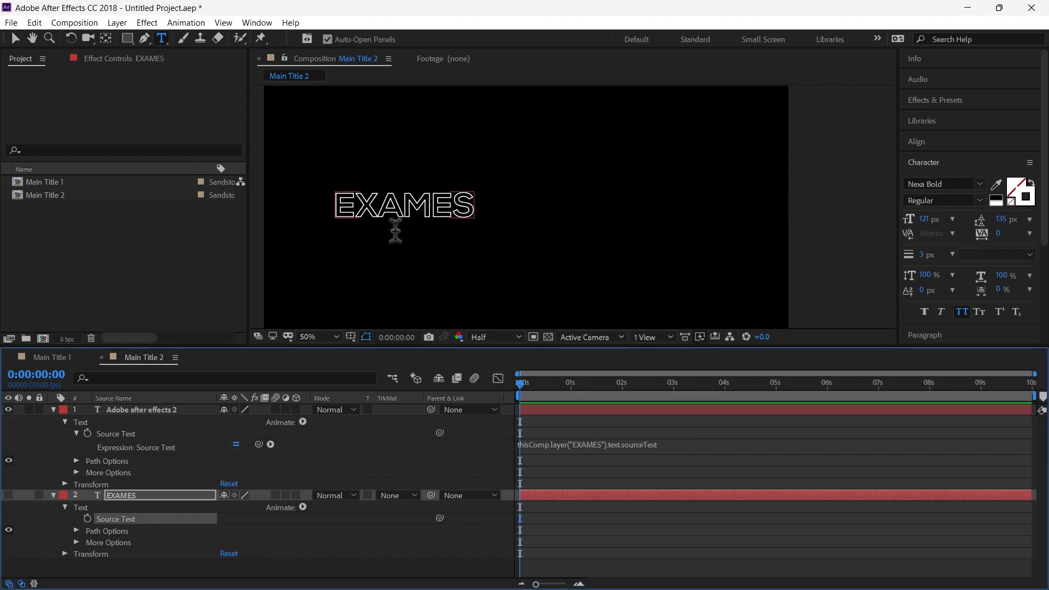
click(8, 495)
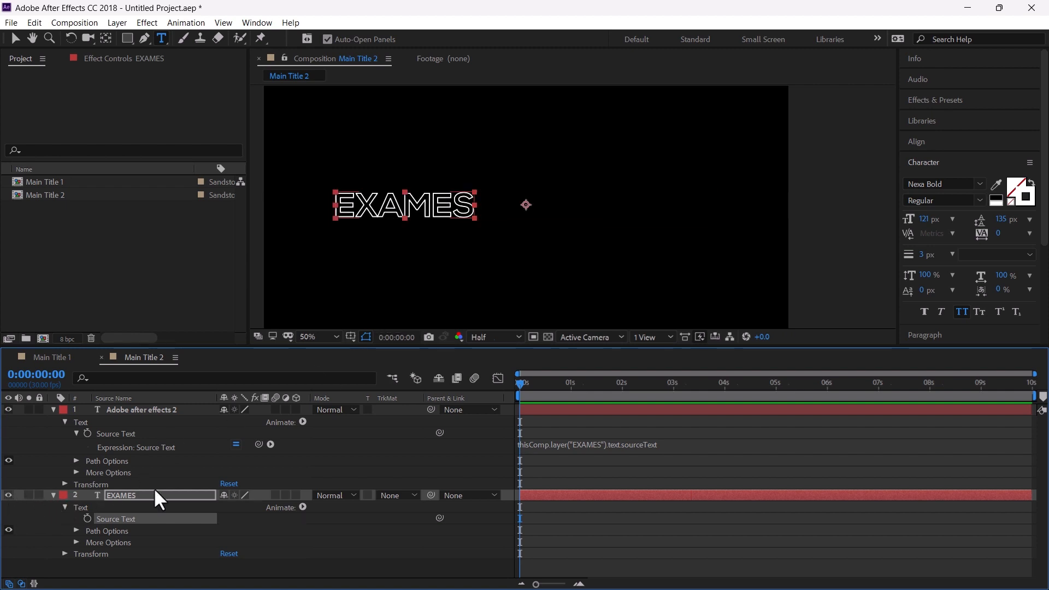
Duplicate the linked text layer once more and collapse its properties
click(147, 409)
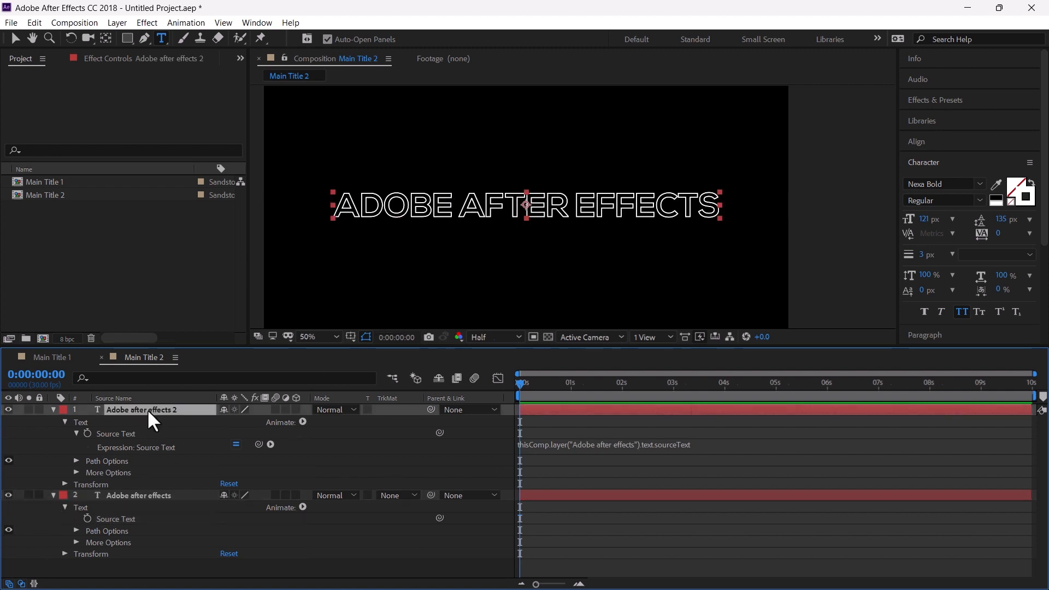
key(ctrl+d)
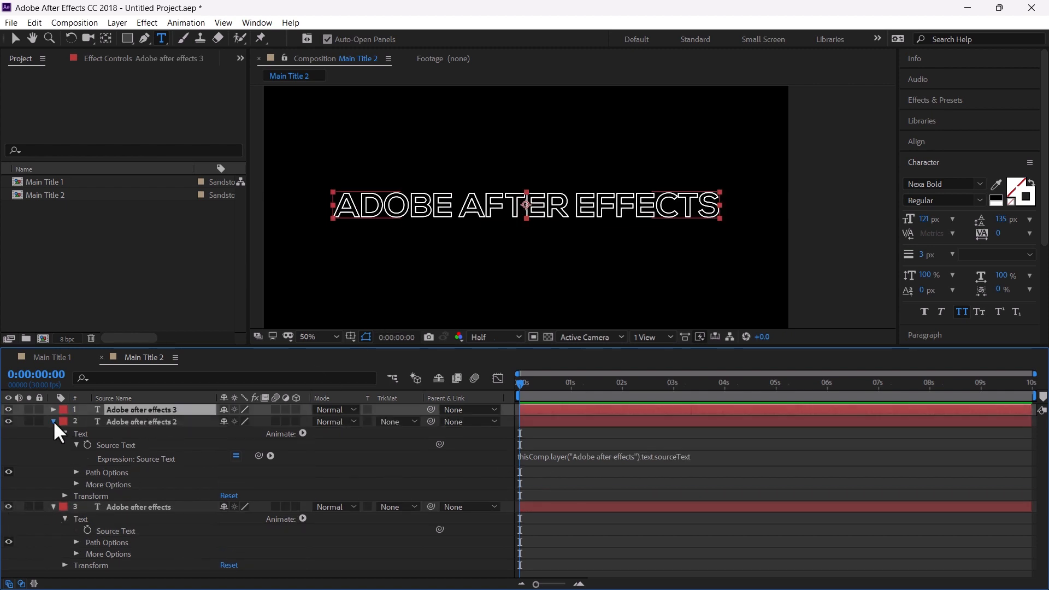
click(53, 421)
Add a Tracking animator to the original text layer and base its range selector on Characters Excluding Spaces
click(301, 445)
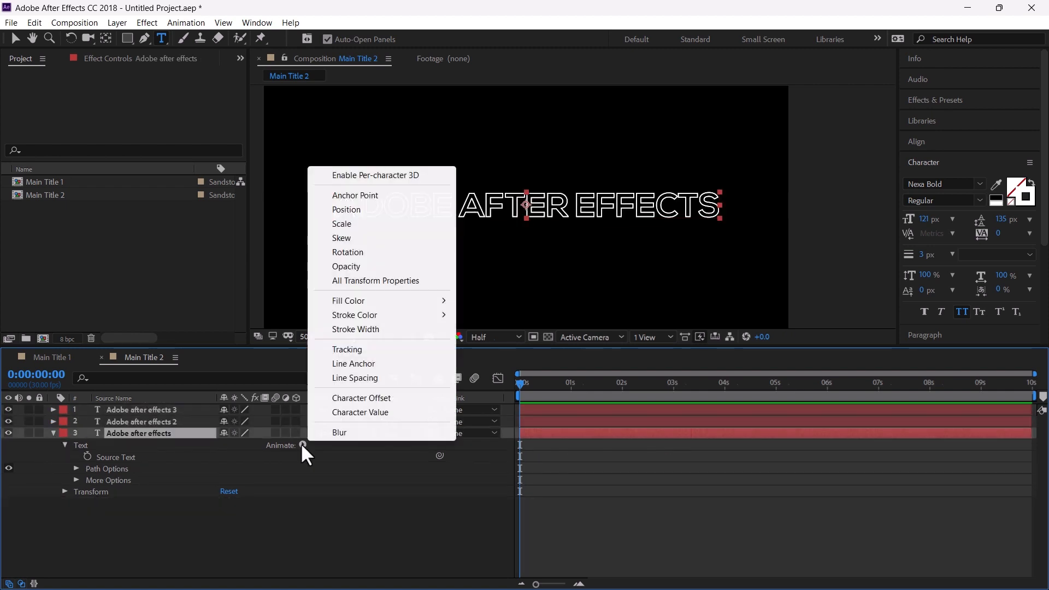
click(355, 352)
click(87, 503)
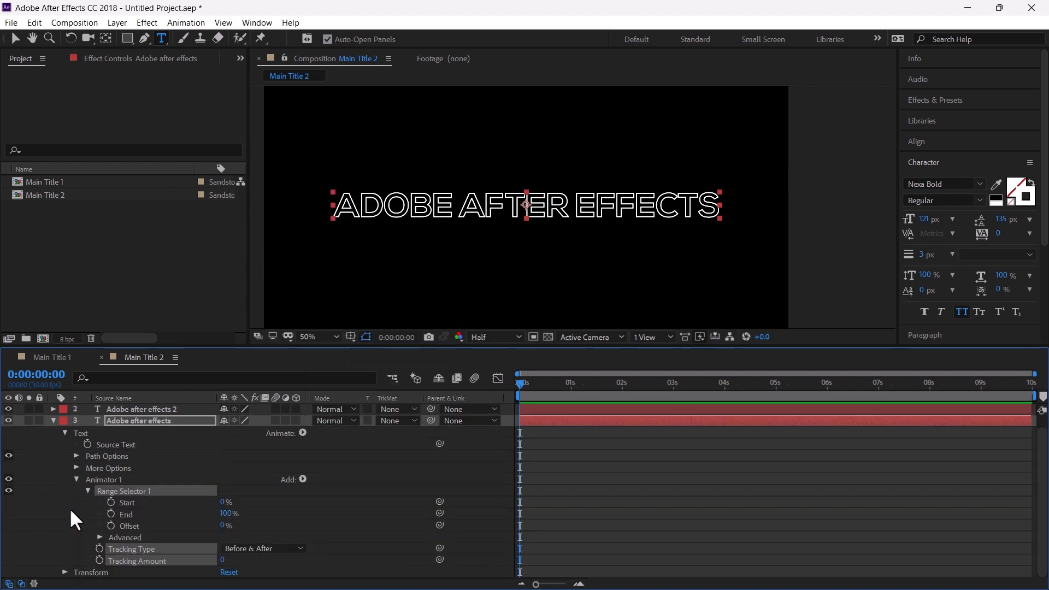
click(98, 538)
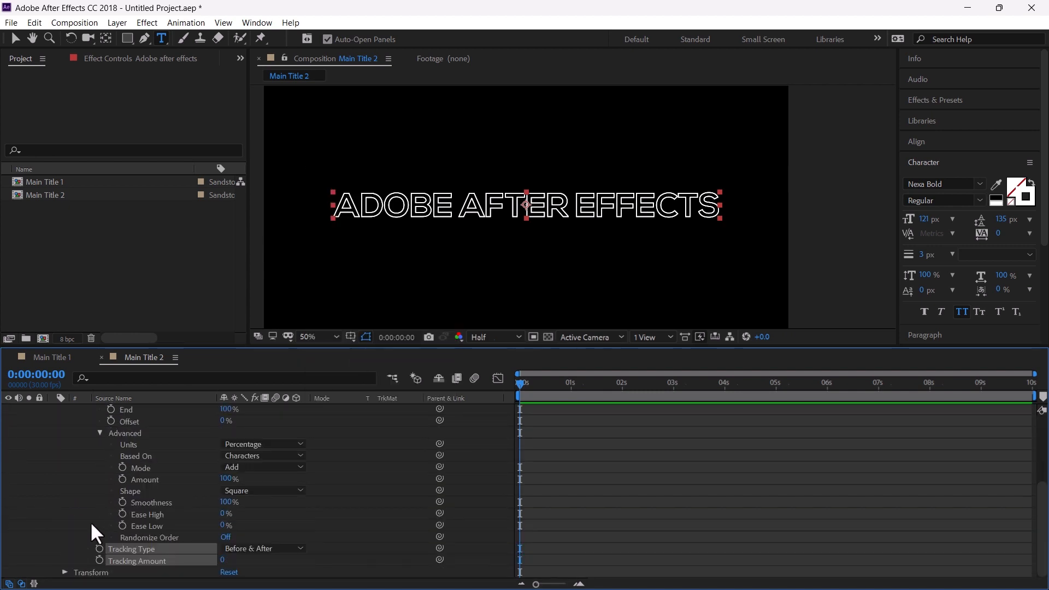
click(273, 456)
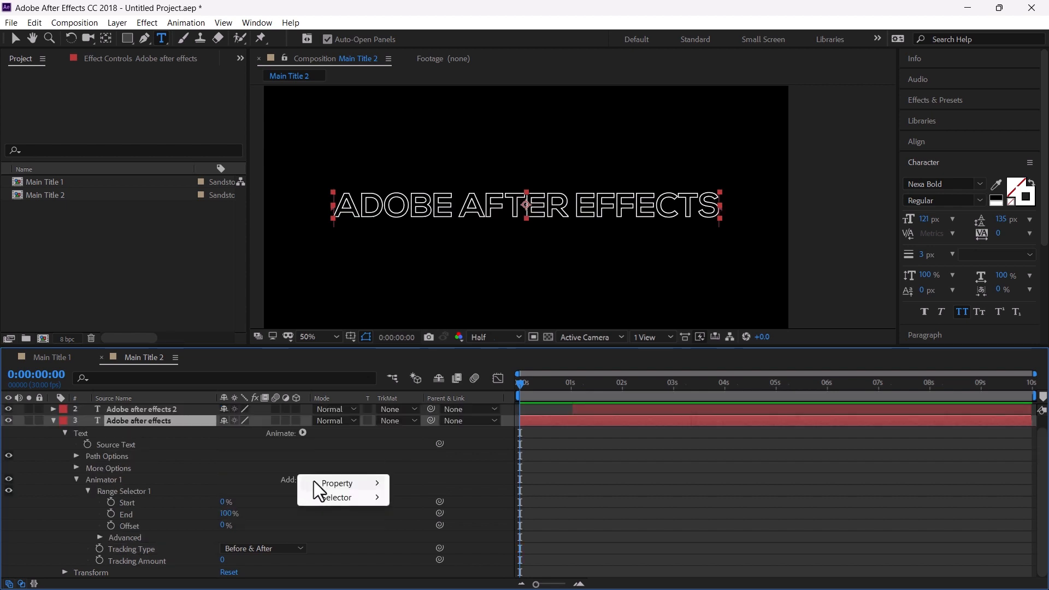
mouse_move(328, 483)
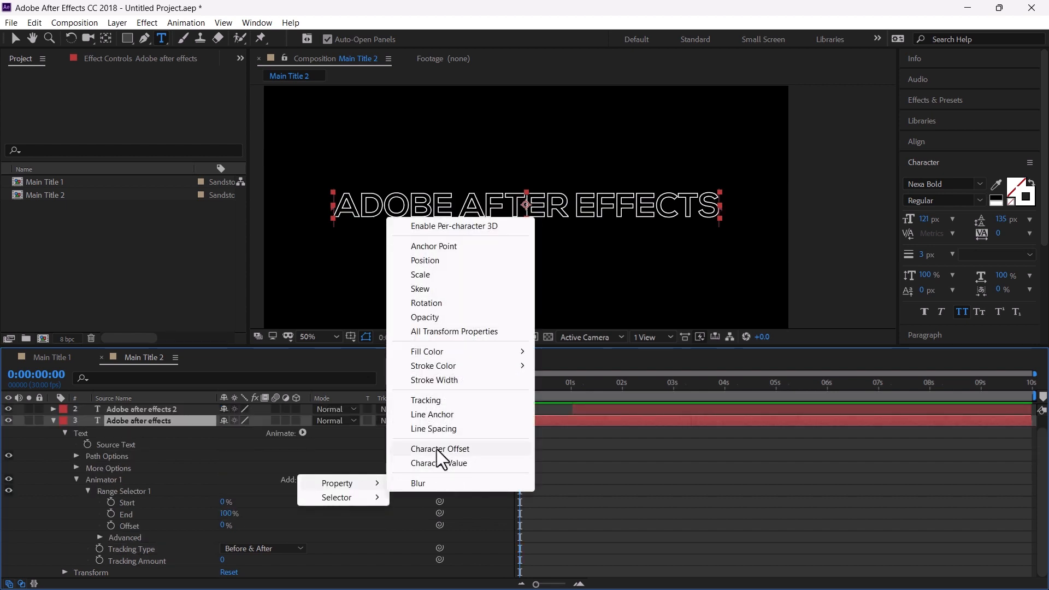
Add an Opacity property to Animator 1 and set its Opacity to 0%
click(425, 317)
scroll(238, 497, down, 1)
drag(218, 537, 155, 538)
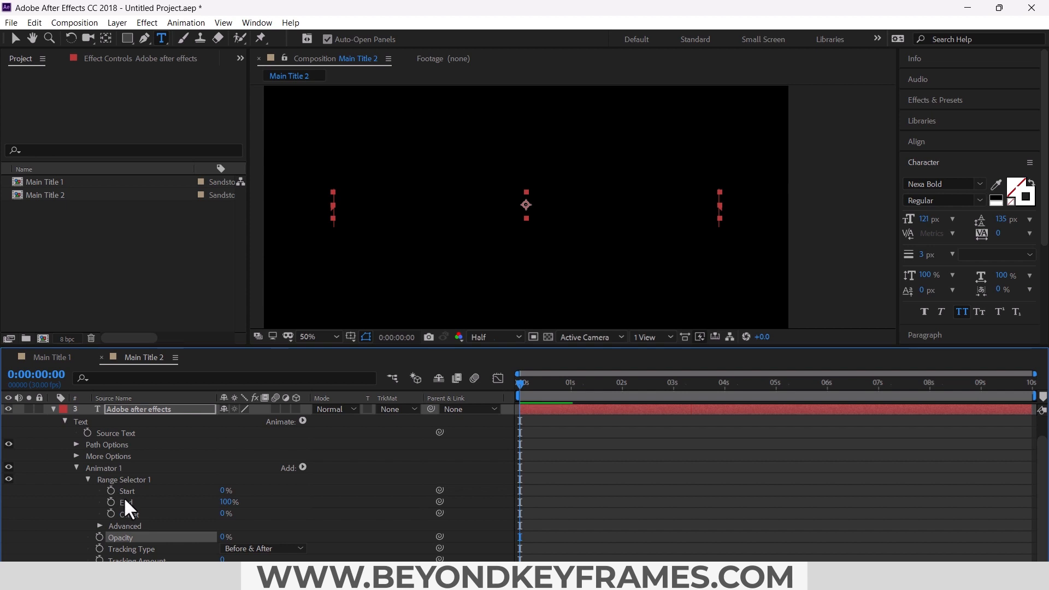
Keyframe the range selector's Start and Offset at 0 s, then set Start to 100% at about 1:10
click(111, 490)
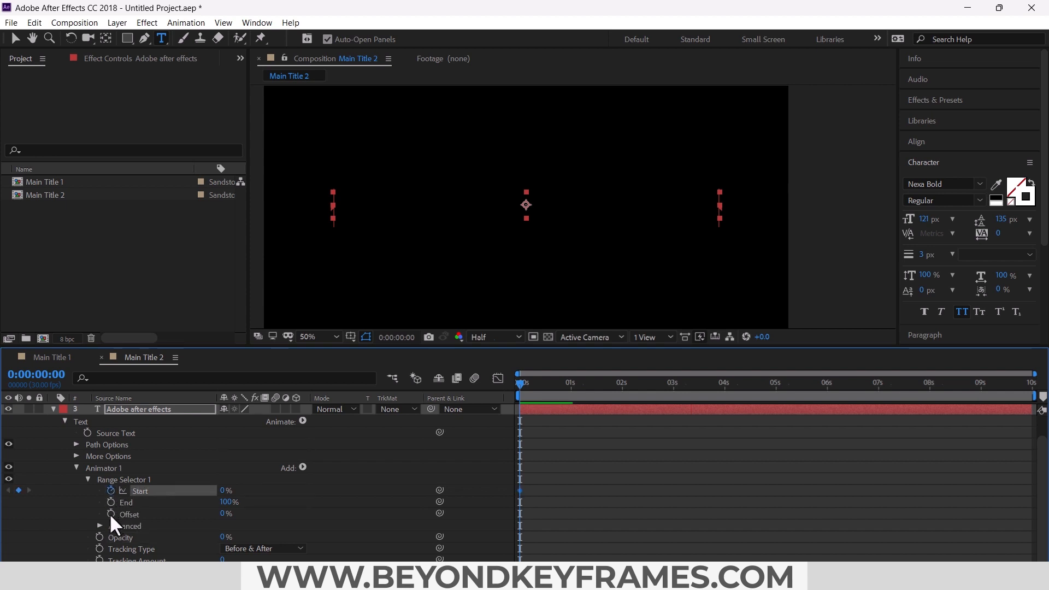
click(110, 513)
drag(519, 382, 588, 398)
click(299, 491)
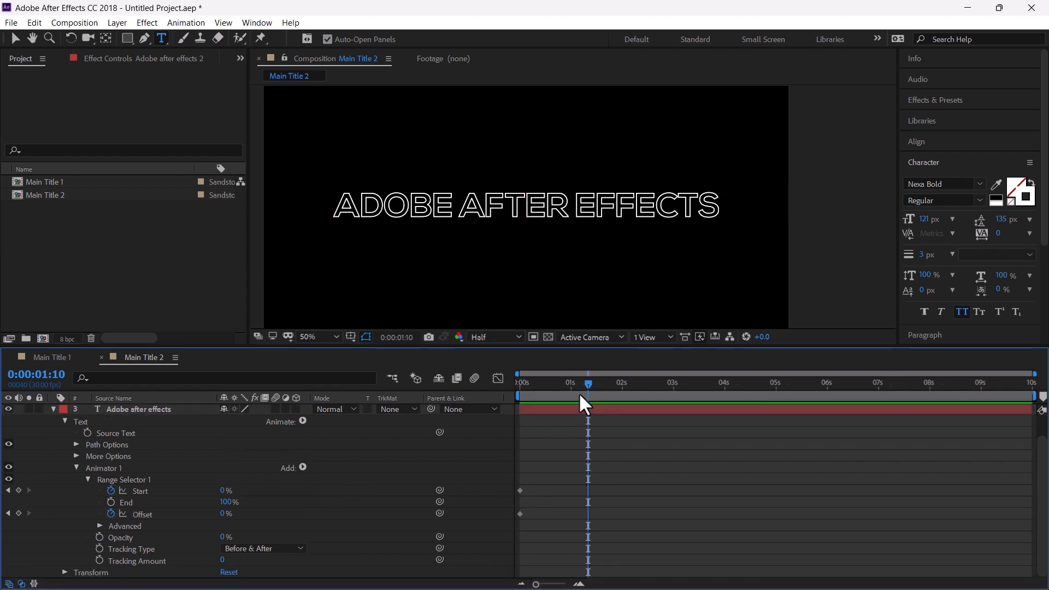
click(224, 491)
text(100)
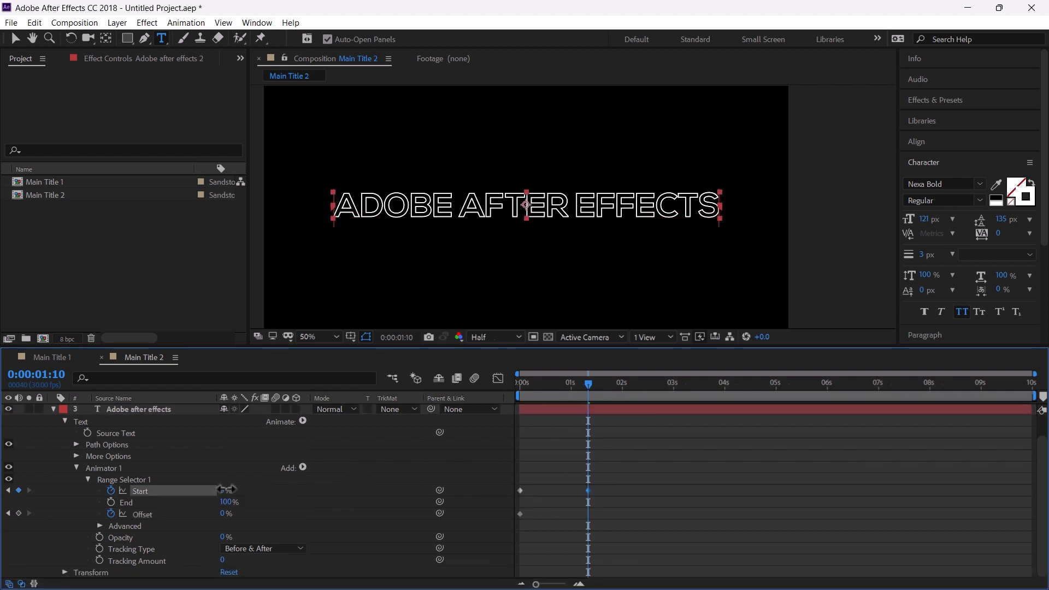
key(Return)
Apply Easy Ease to the Start and Offset keyframes and move the ending keyframes later to about 1:25
scroll(624, 430, up, 1)
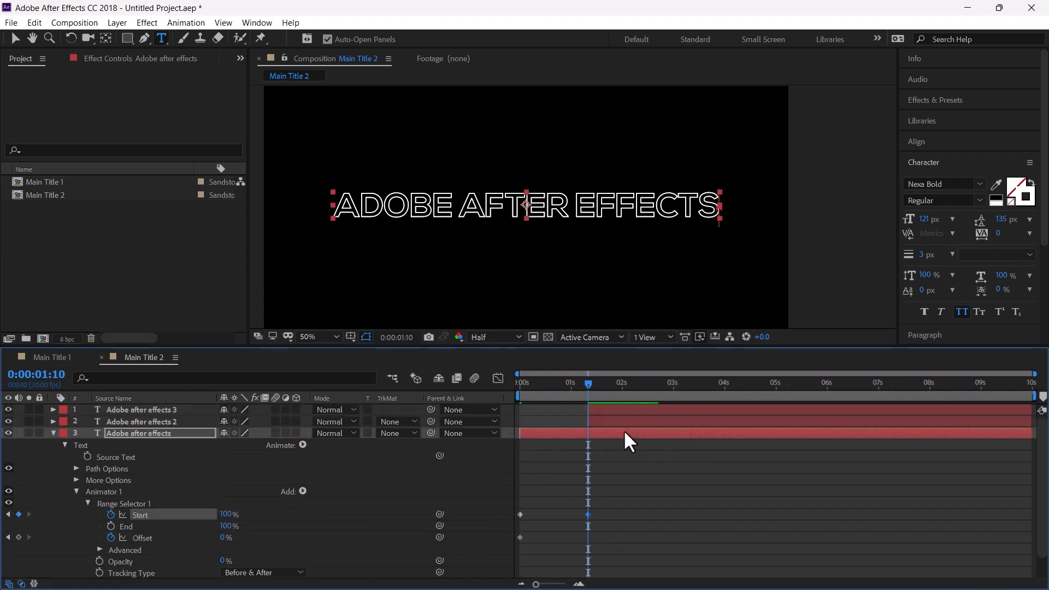
scroll(624, 429, down, 1)
click(293, 527)
drag(614, 472, 508, 519)
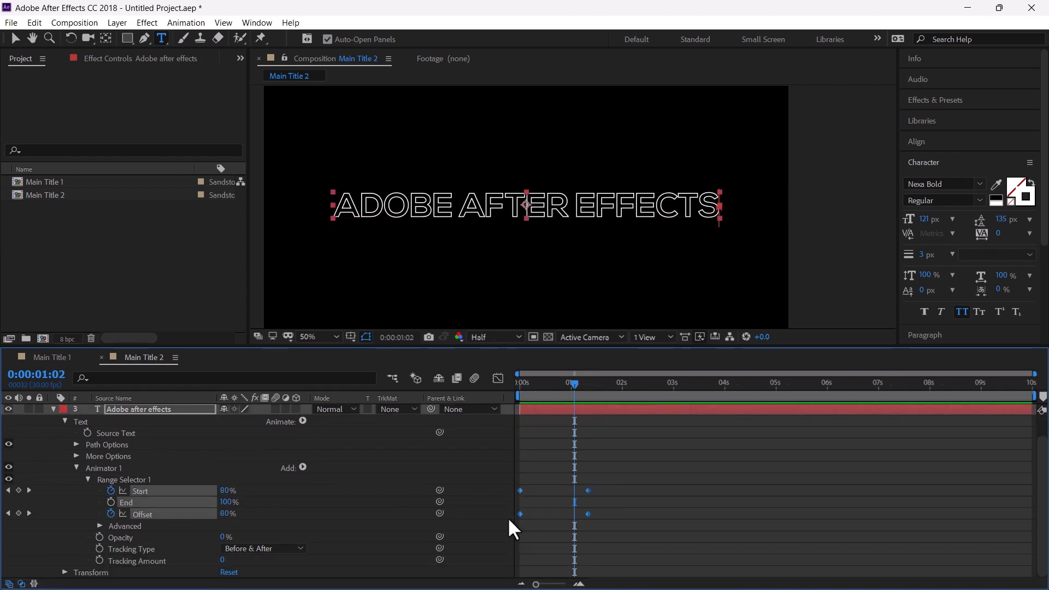
key(F9)
click(581, 485)
drag(581, 485, 611, 512)
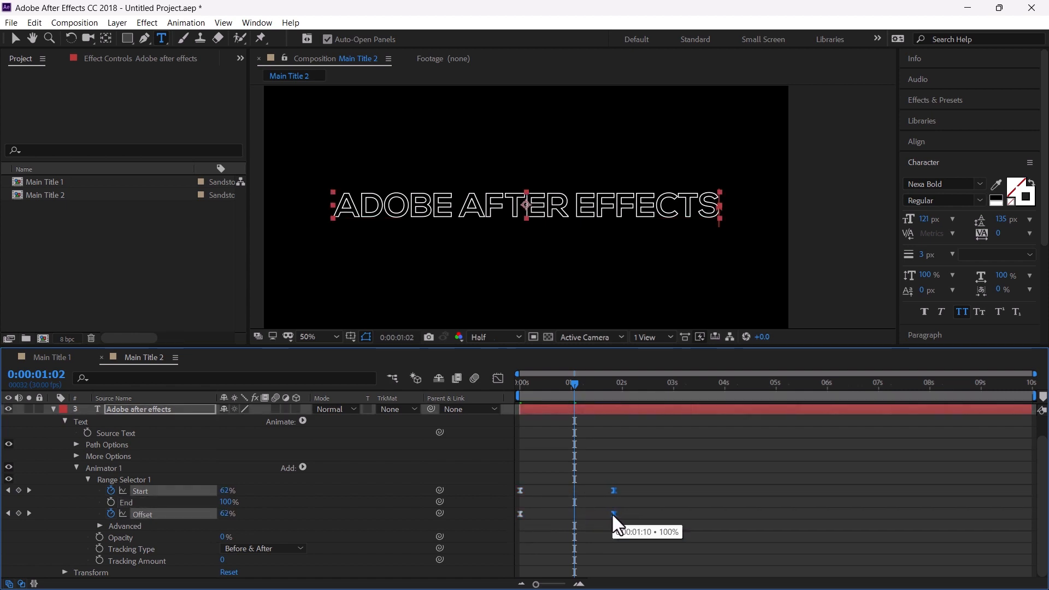
Preview the text reveal animation from the start of the timeline
click(613, 384)
scroll(618, 415, up, 1)
click(621, 421)
shift+click(620, 408)
scroll(619, 415, down, 1)
click(519, 385)
key(space)
key(space)
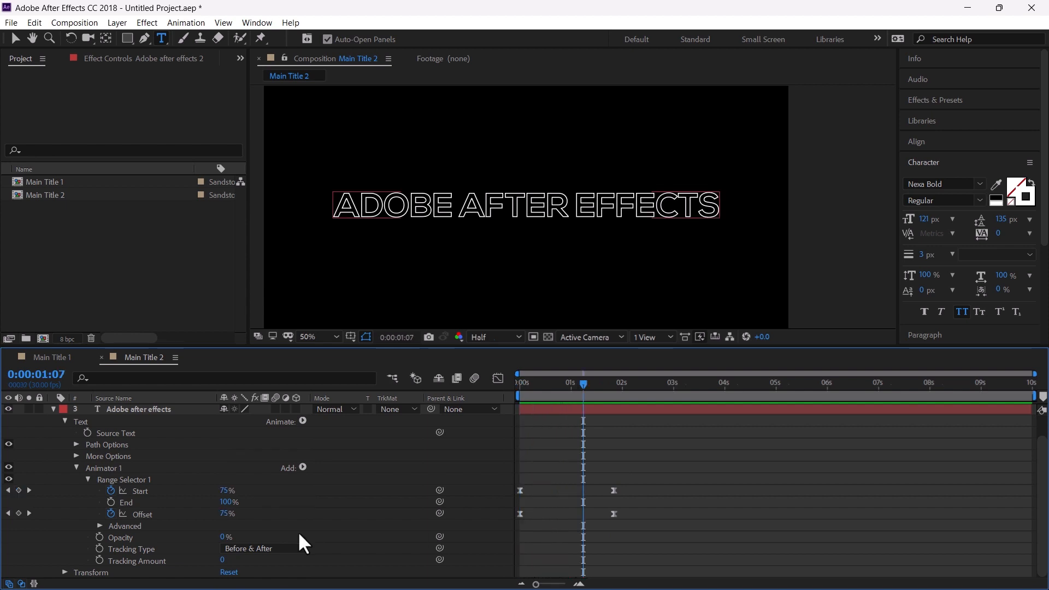
Add a Blur property to Animator 1 of the original text layer
click(303, 468)
mouse_move(344, 471)
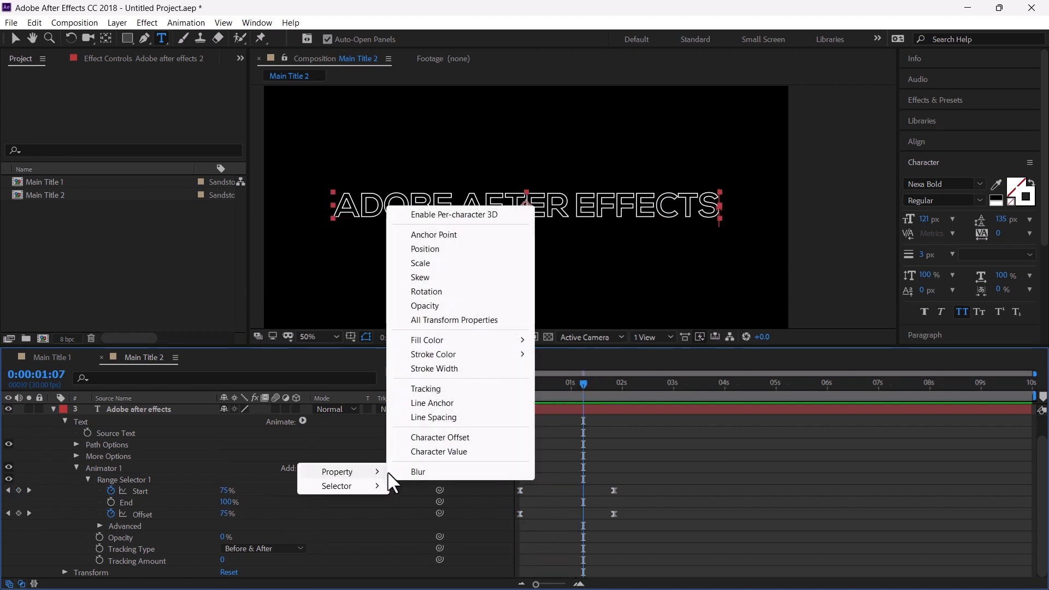
click(422, 472)
scroll(167, 536, down, 1)
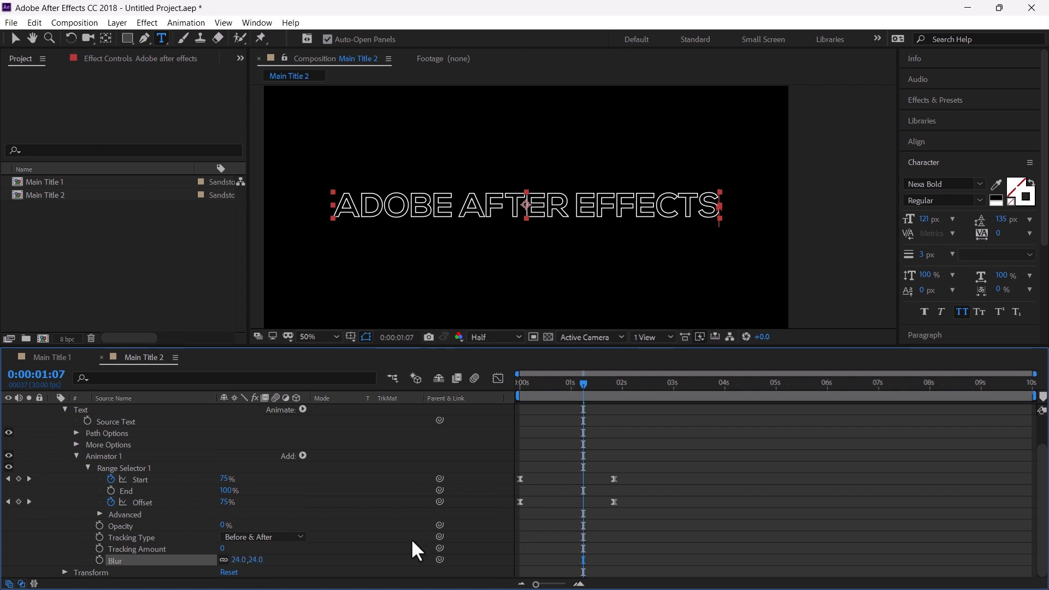
Parent both duplicate text layers to the original layer and trim their start to 1:02
drag(534, 393, 528, 390)
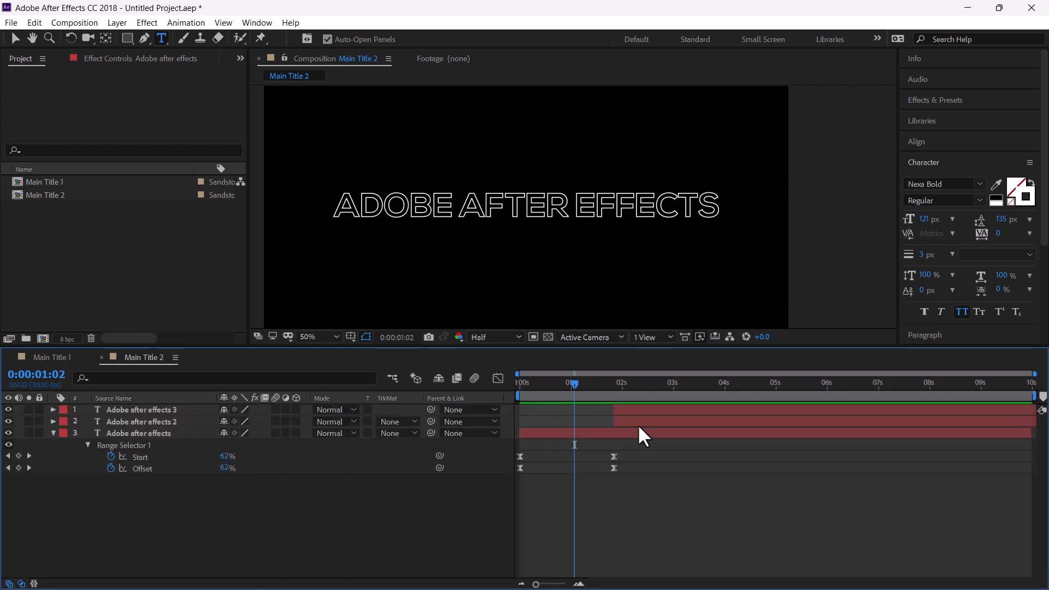
click(640, 419)
ctrl+click(640, 414)
drag(431, 421, 185, 431)
key(bracketleft)
click(185, 431)
key(p)
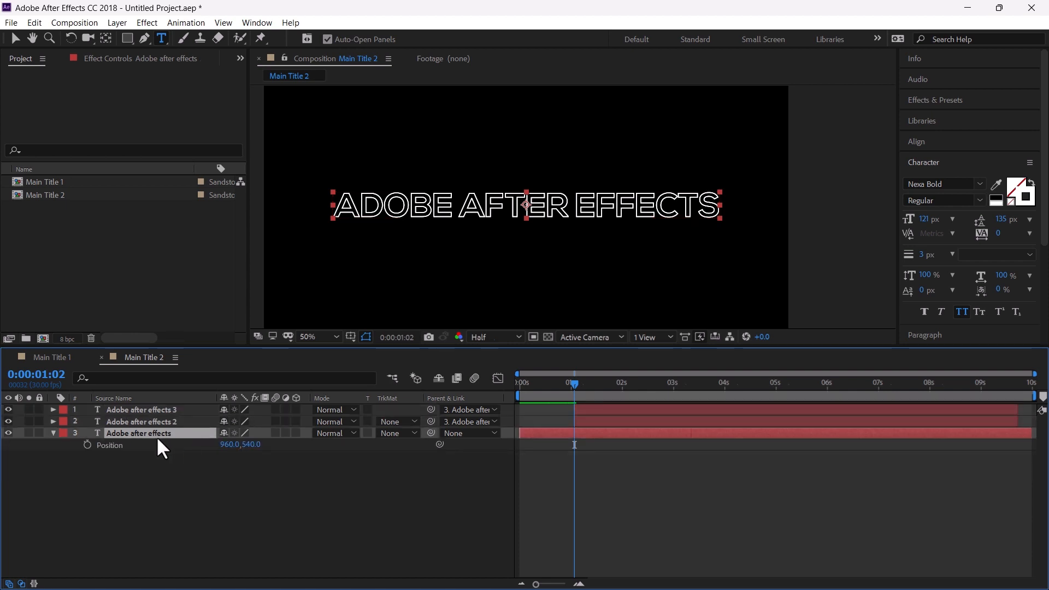
click(87, 445)
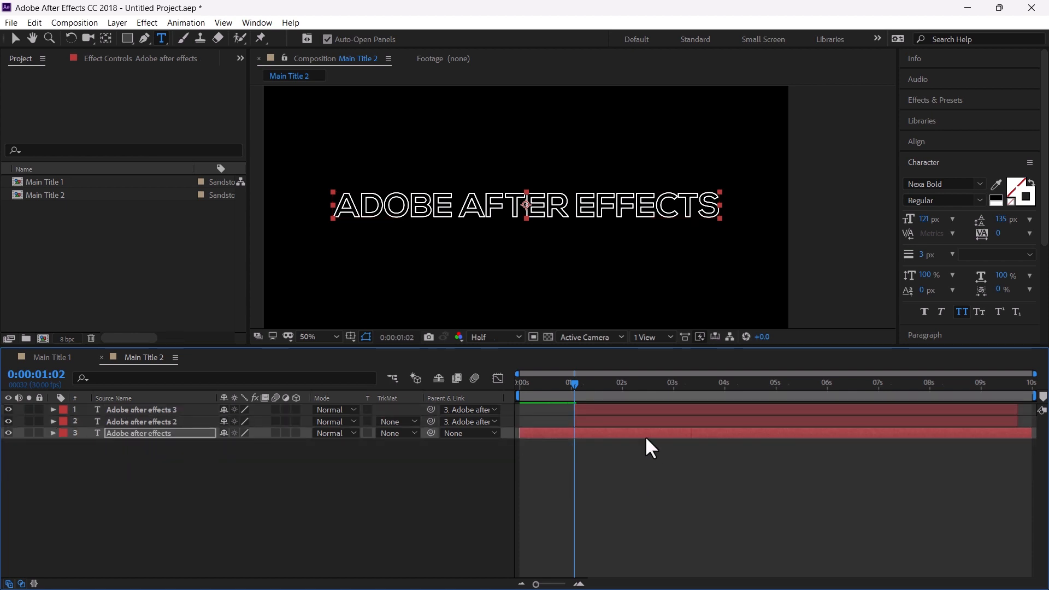
key(ctrl+z)
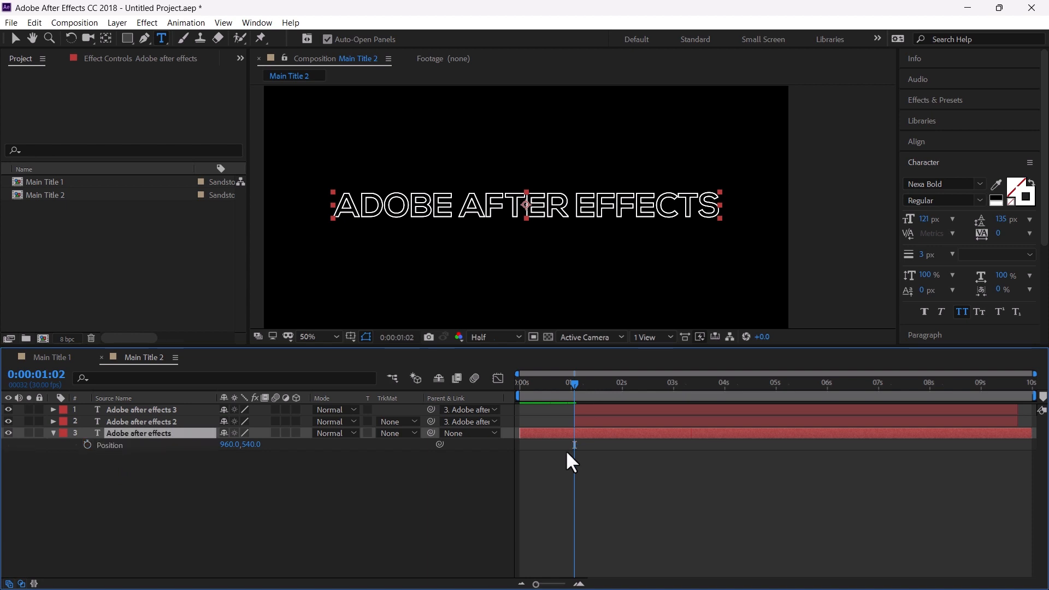
Keyframe the original layer's Scale at 1:02 and set it to 110% at about 1:24
click(87, 445)
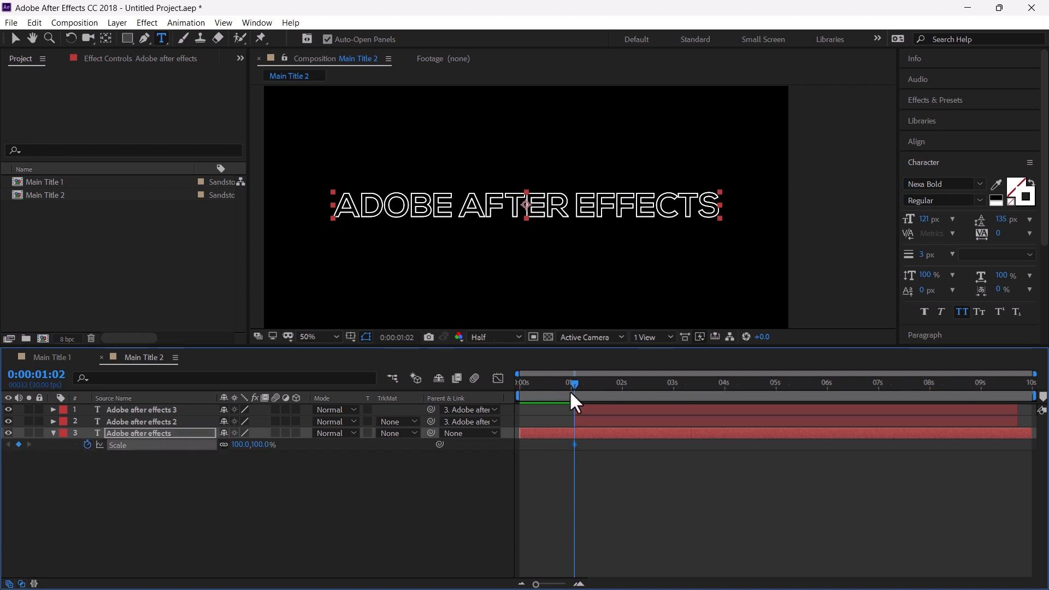
drag(573, 385, 611, 387)
click(264, 444)
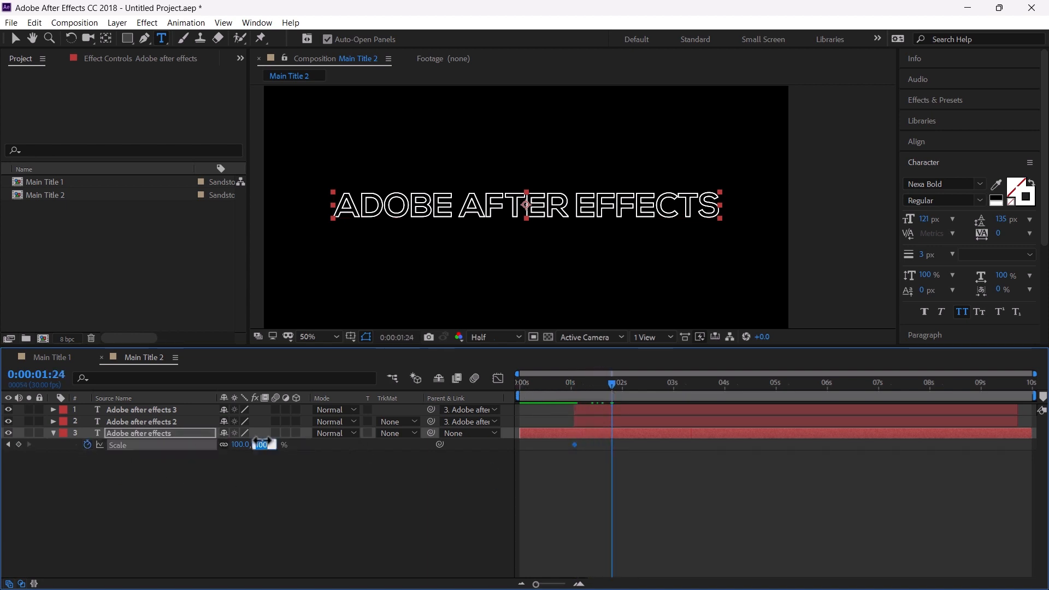
text(110)
key(Return)
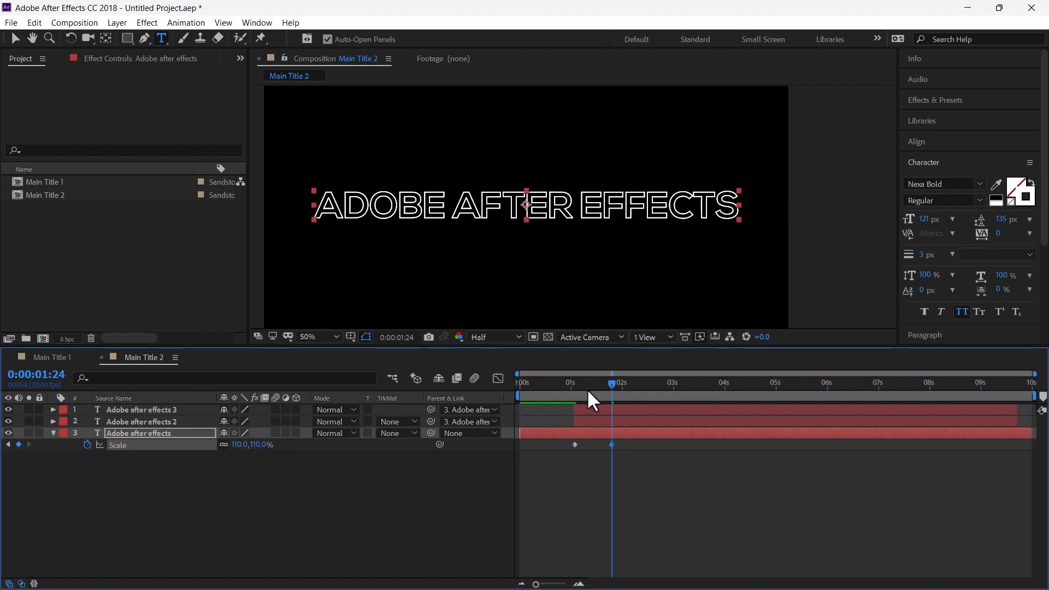
Keyframe both duplicates' Position at 1:02 and at about 1:24 set their Y positions to 181 and 68
click(585, 415)
ctrl+click(591, 410)
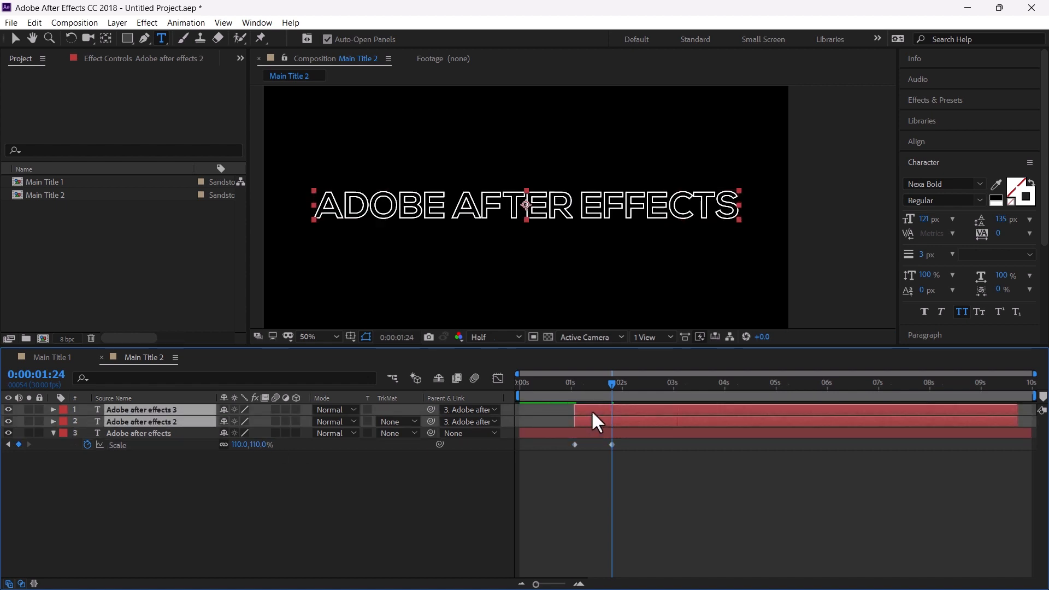
key(p)
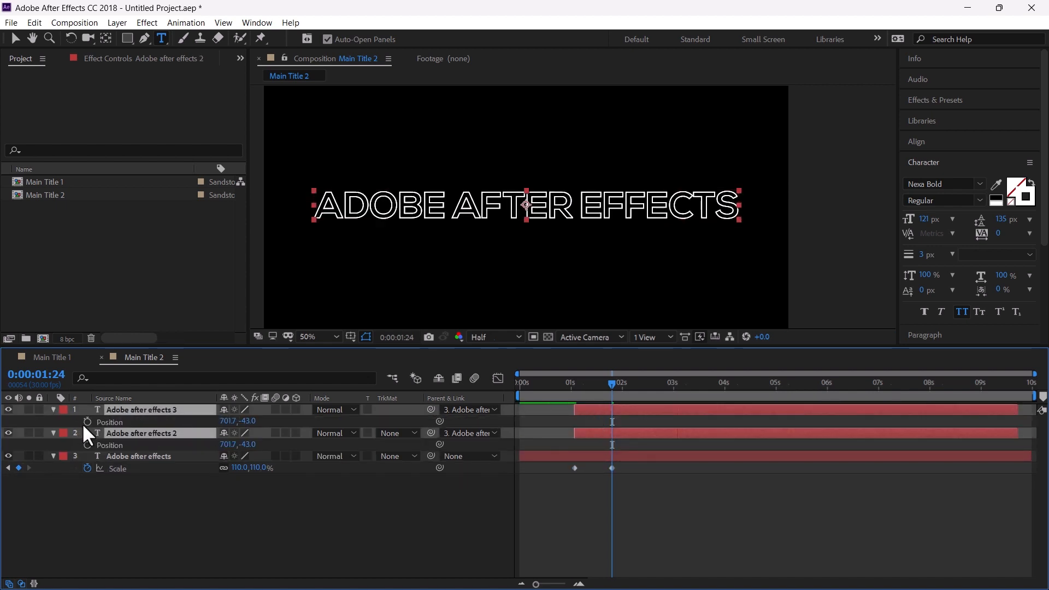
key(alt+shift+p)
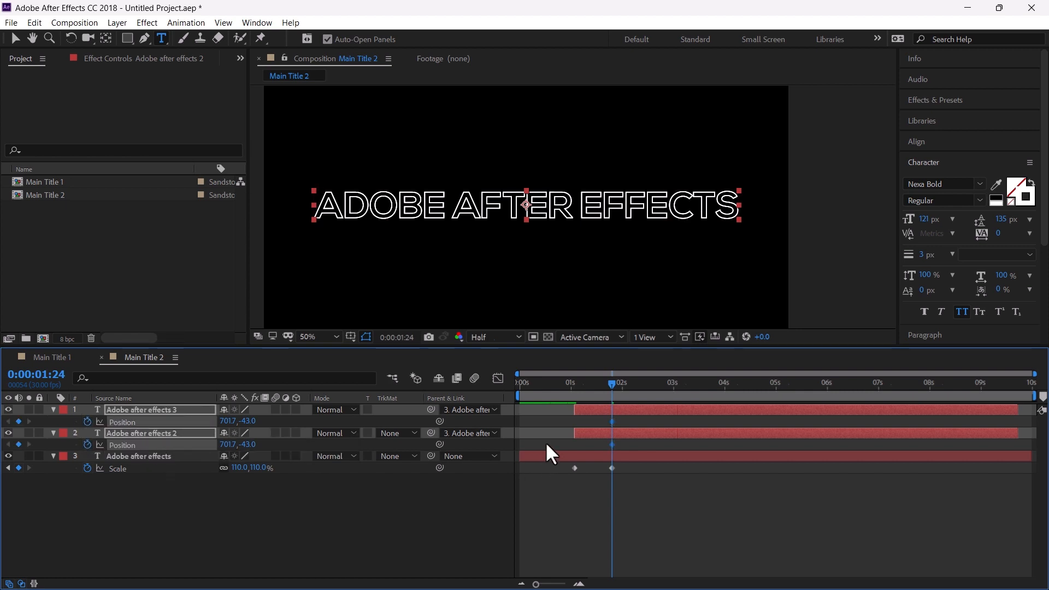
drag(610, 418, 575, 424)
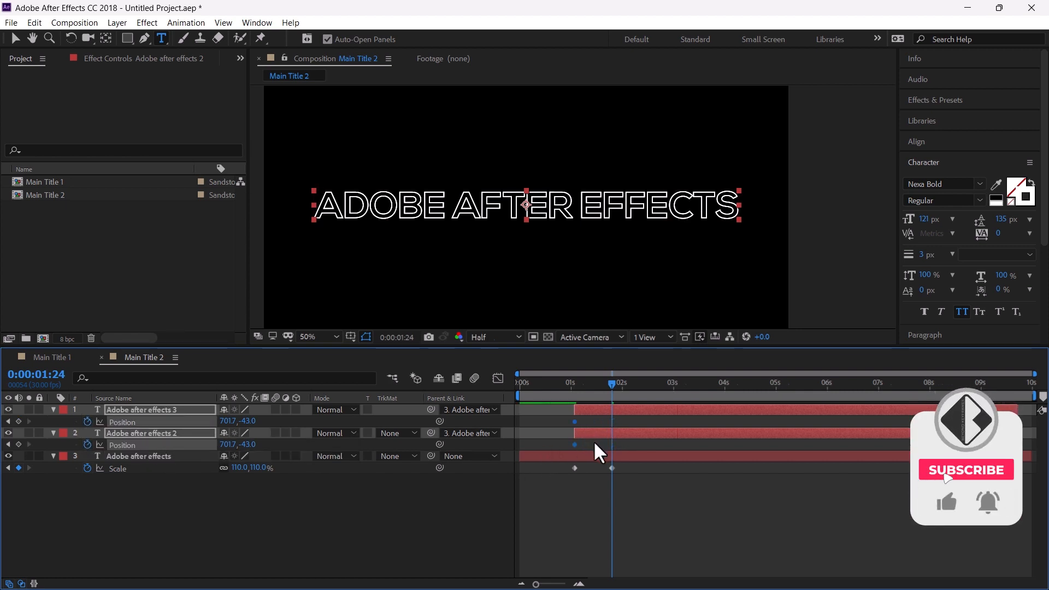
click(594, 440)
click(594, 432)
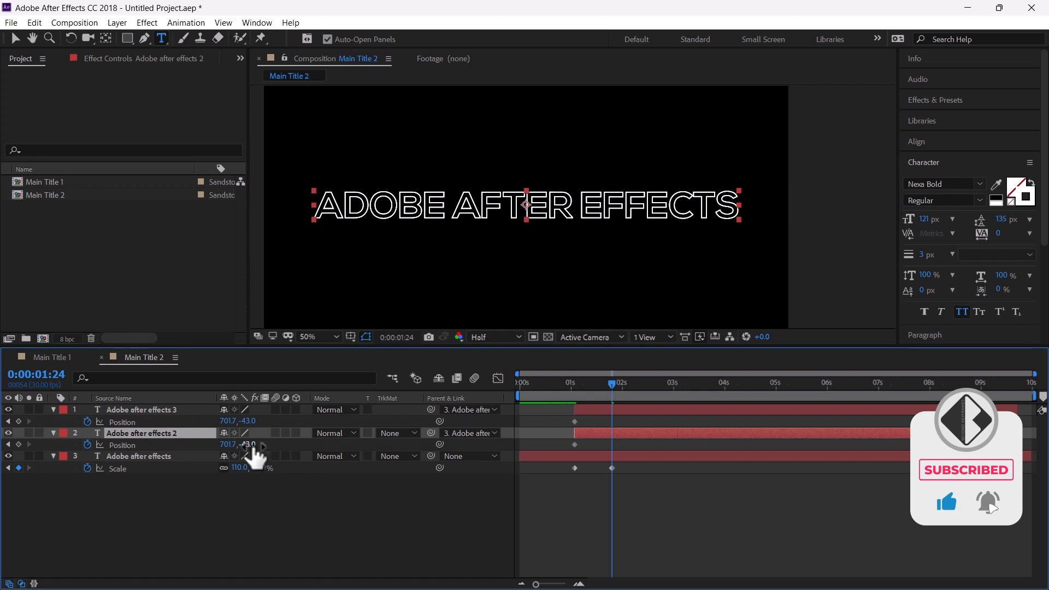
drag(253, 447, 409, 417)
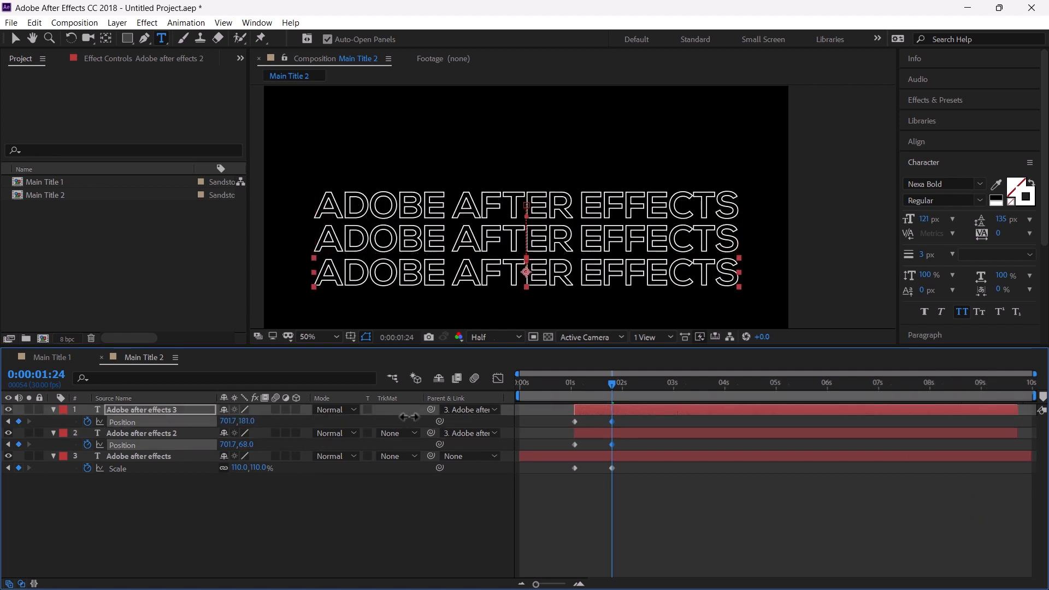
Apply Easy Ease to all keyframes of the three text layers
drag(634, 417, 566, 475)
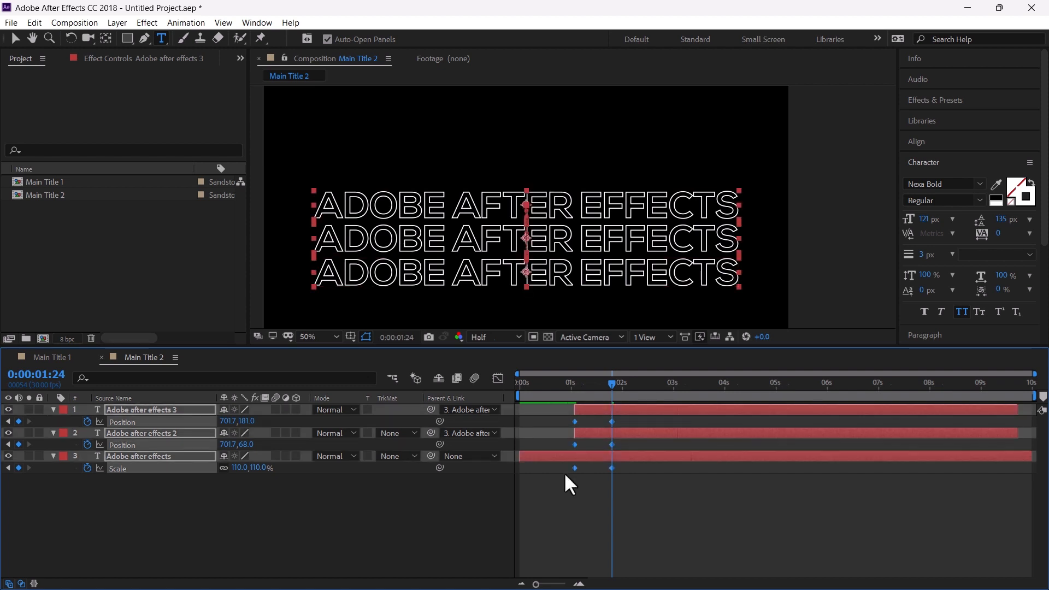
key(F9)
click(317, 341)
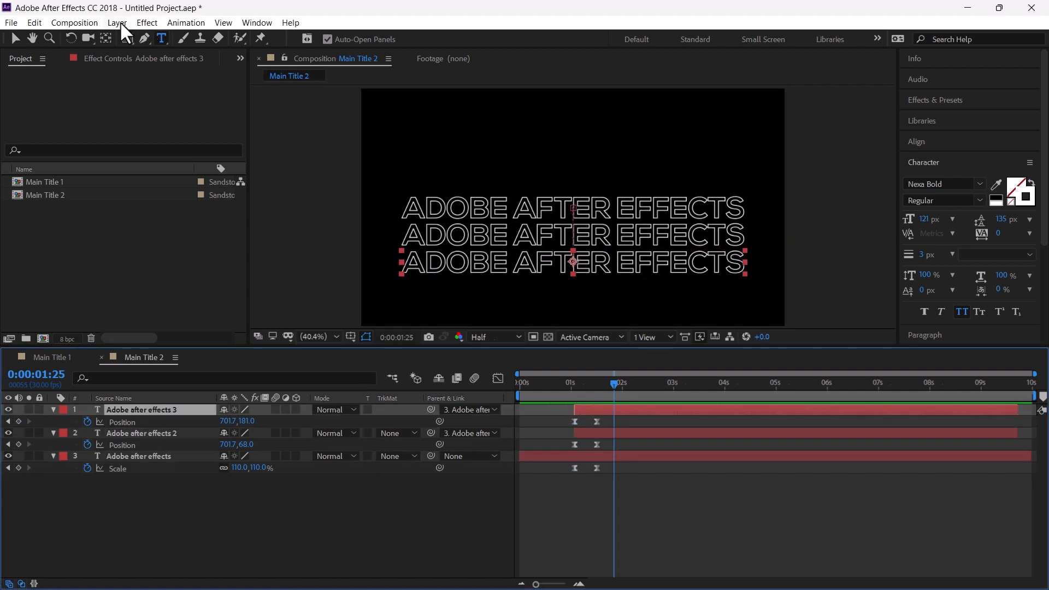
Create a new null object layer in the composition
click(117, 22)
mouse_move(129, 38)
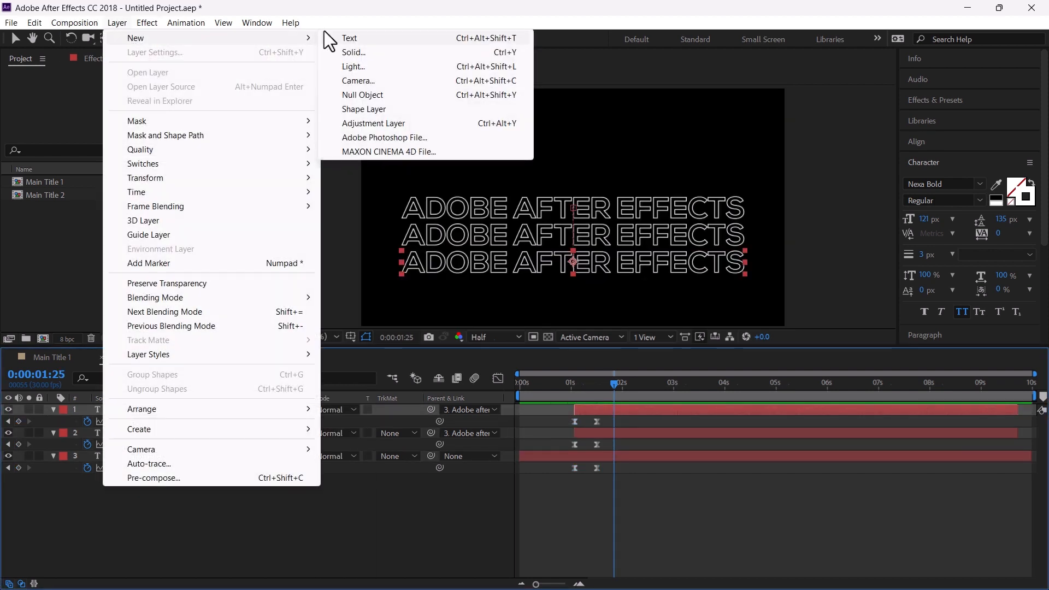
click(363, 94)
Parent the original text layer to Null 1
click(178, 468)
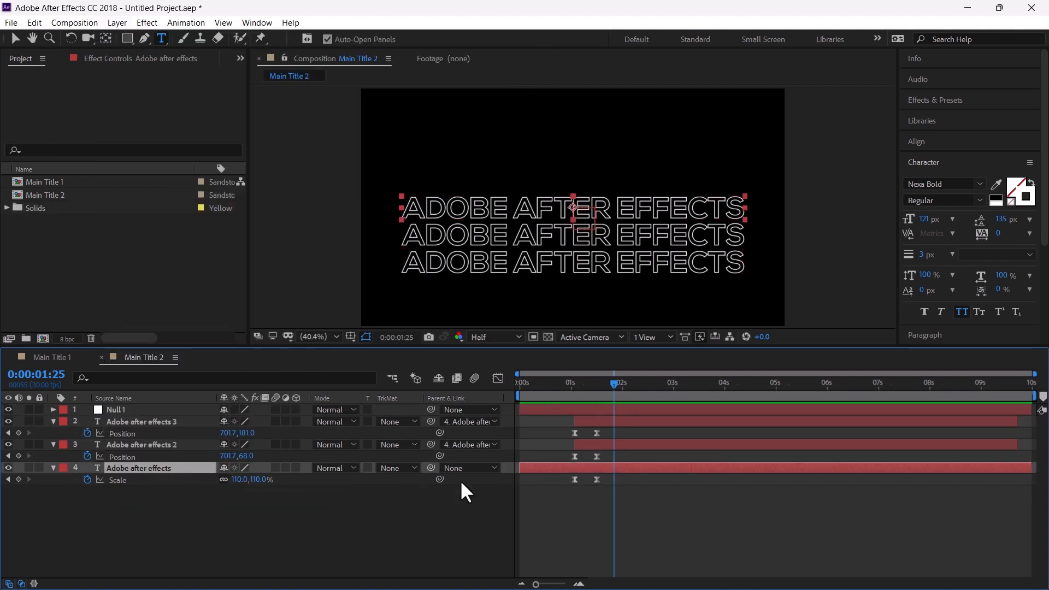
drag(431, 469, 179, 408)
click(179, 408)
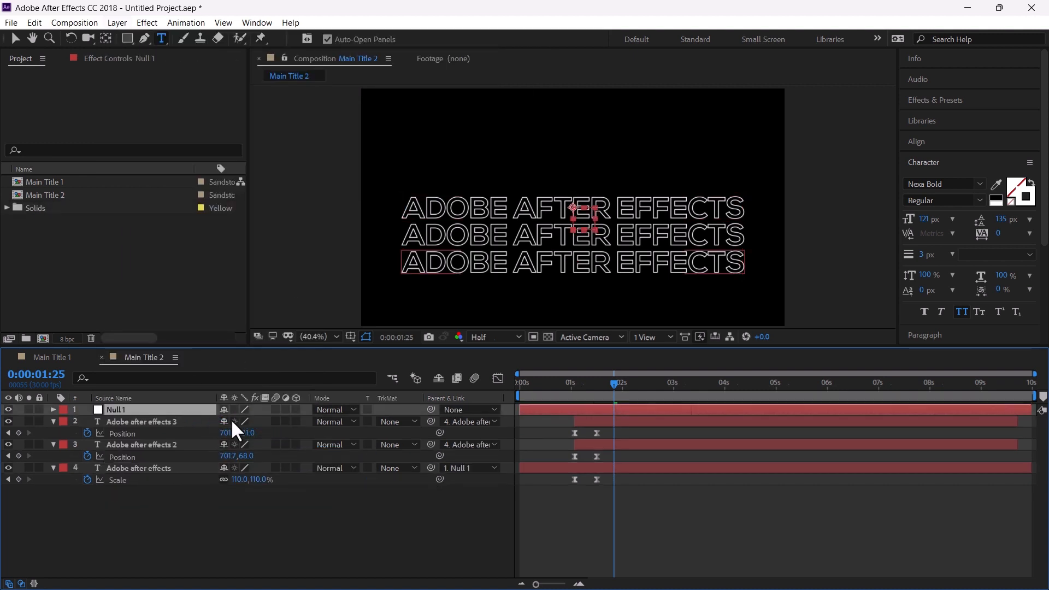
Show the title/action safe guides and move Null 1 to position 960, 407
key(p)
drag(251, 421, 198, 421)
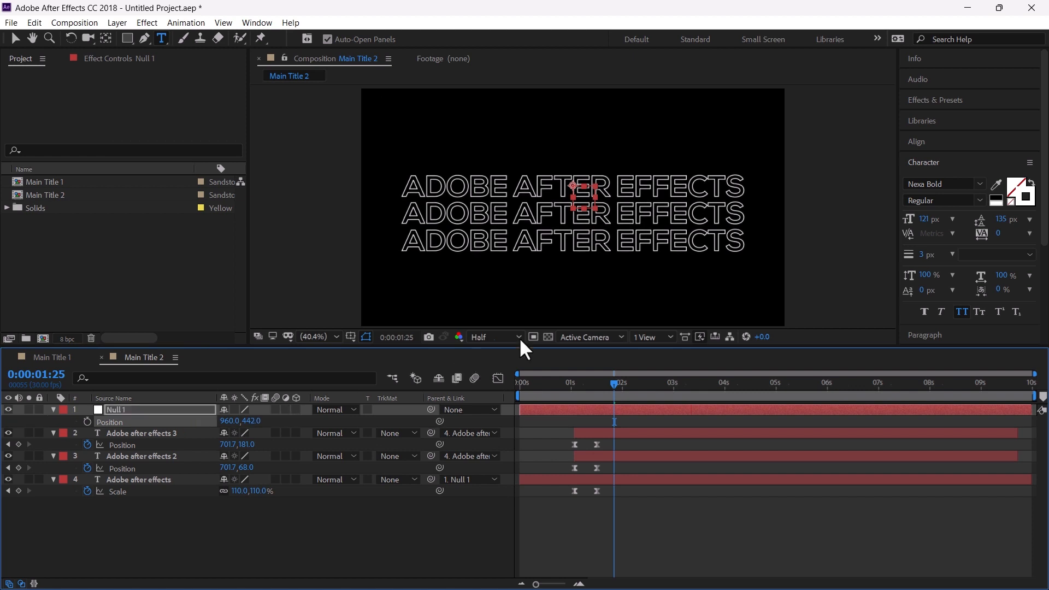
click(341, 338)
click(350, 338)
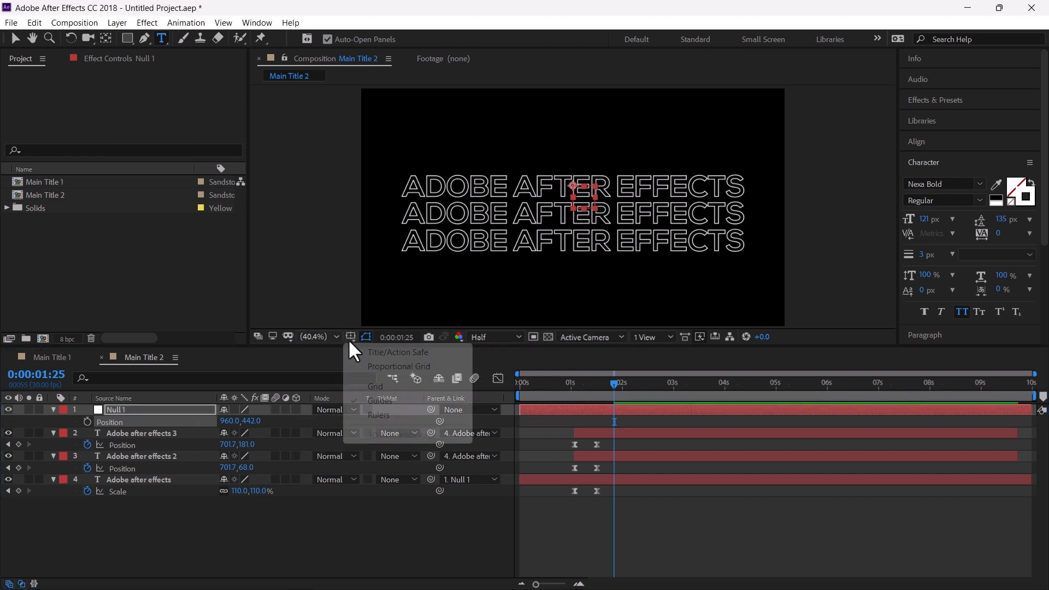
click(369, 354)
drag(254, 421, 235, 421)
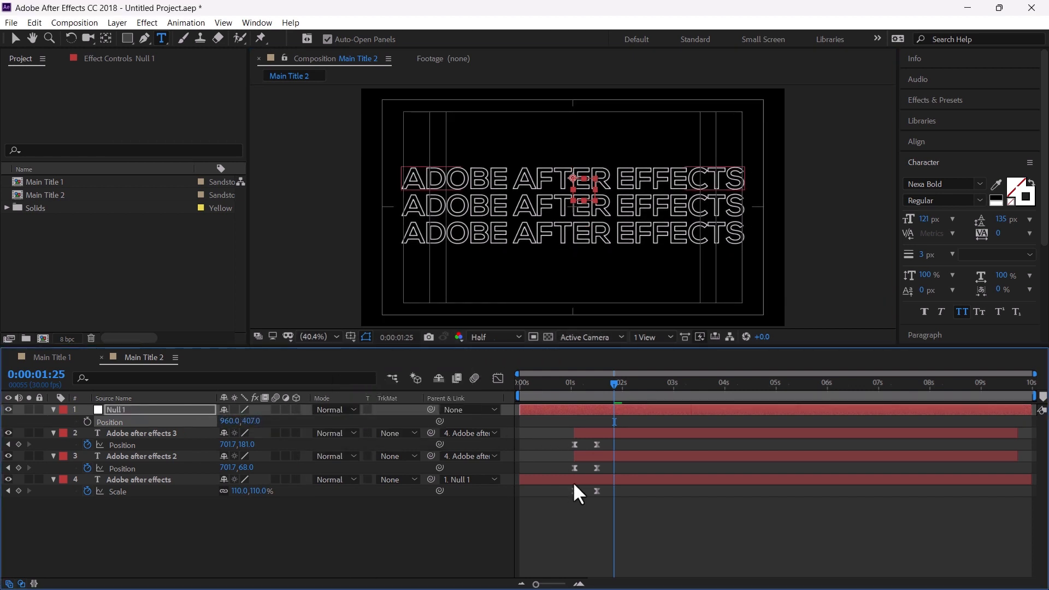
Animate Null 1 rising from Y 544 at 1:02 to Y 407 and ease its keyframes
click(576, 383)
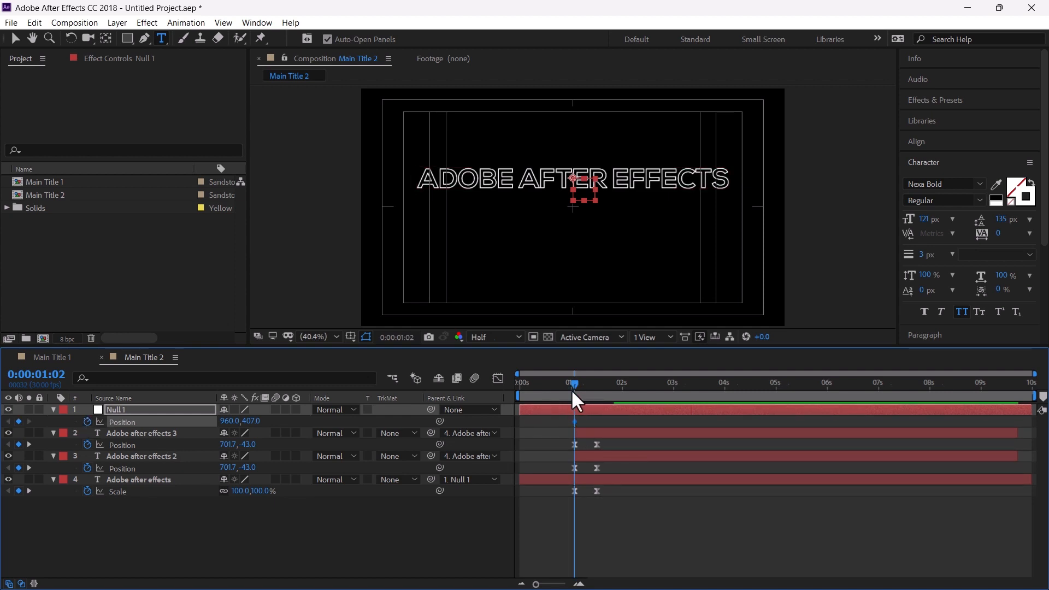
drag(573, 388, 597, 422)
drag(597, 386, 570, 396)
drag(256, 421, 331, 421)
drag(568, 418, 604, 428)
key(F9)
Play and scrub through the stacked title animation
click(638, 527)
key(space)
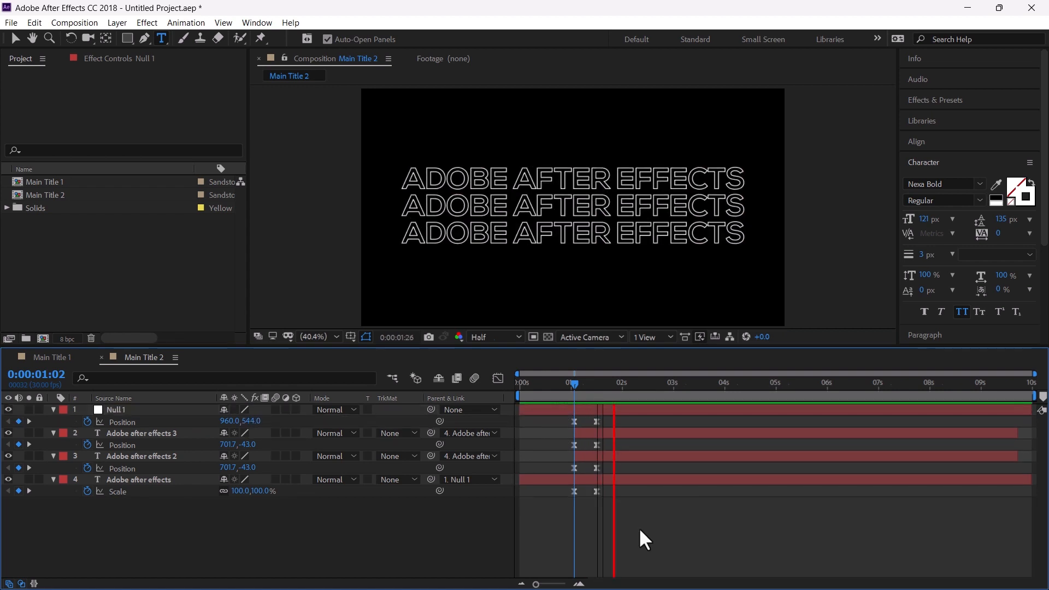
drag(571, 383, 611, 507)
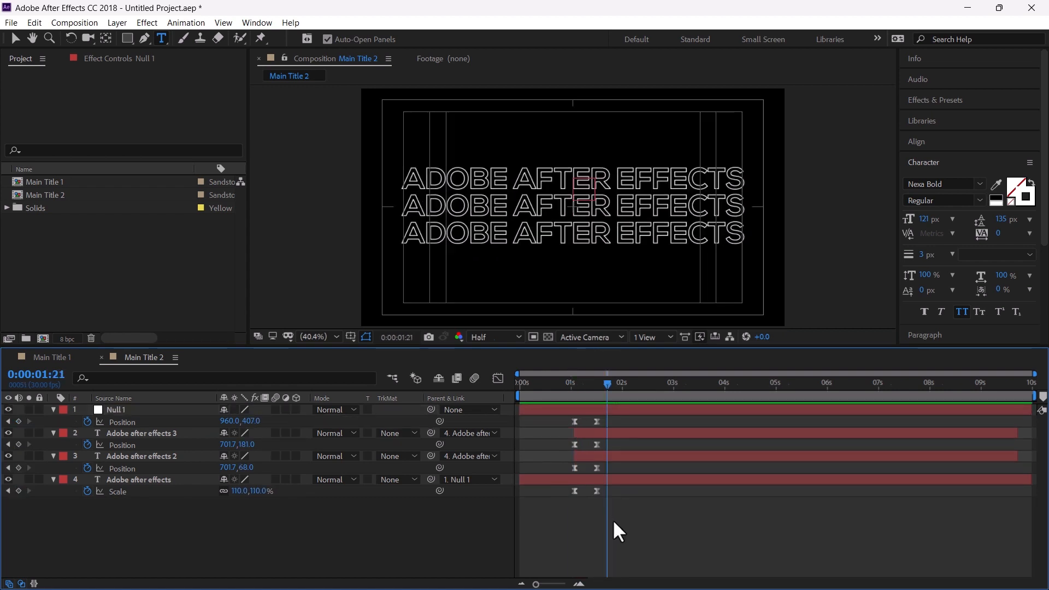
Create a new 1920×1080, 30 fps, 10-second composition named Main Title 3
click(28, 263)
click(81, 24)
click(95, 39)
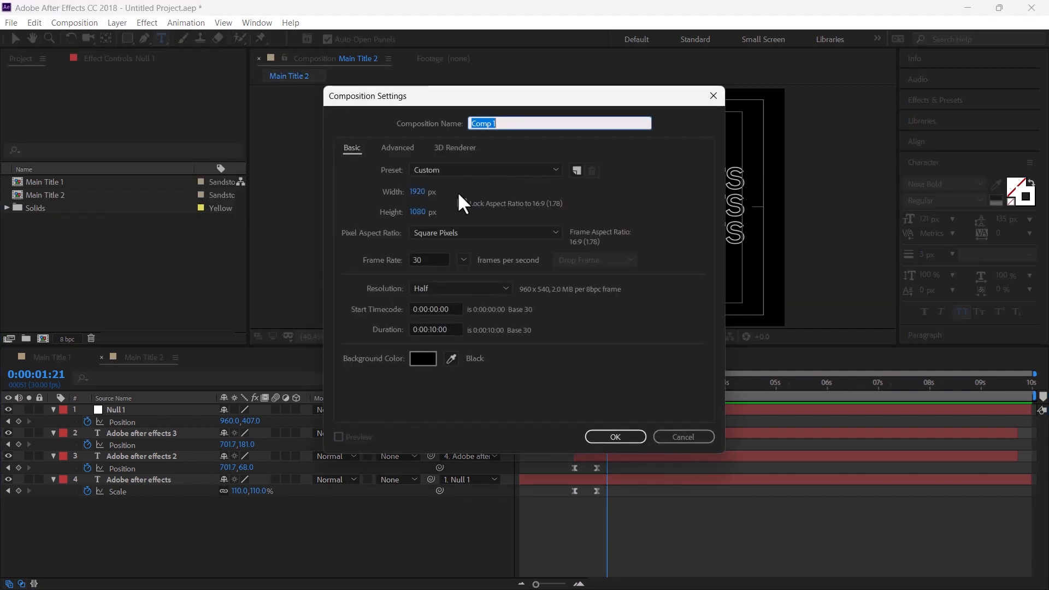
text(Main Ti)
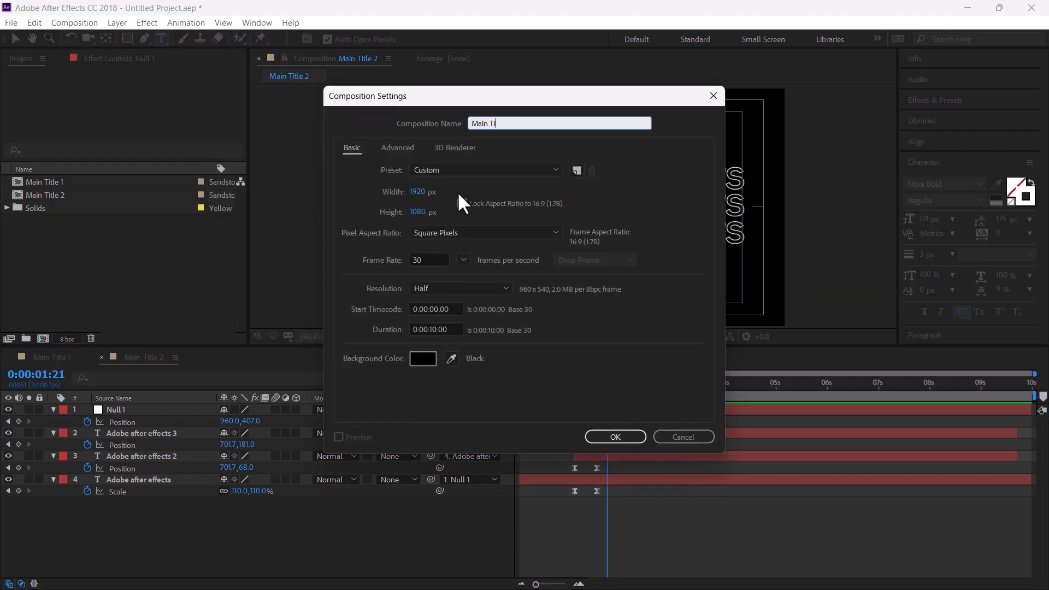
text(tle 3)
key(Return)
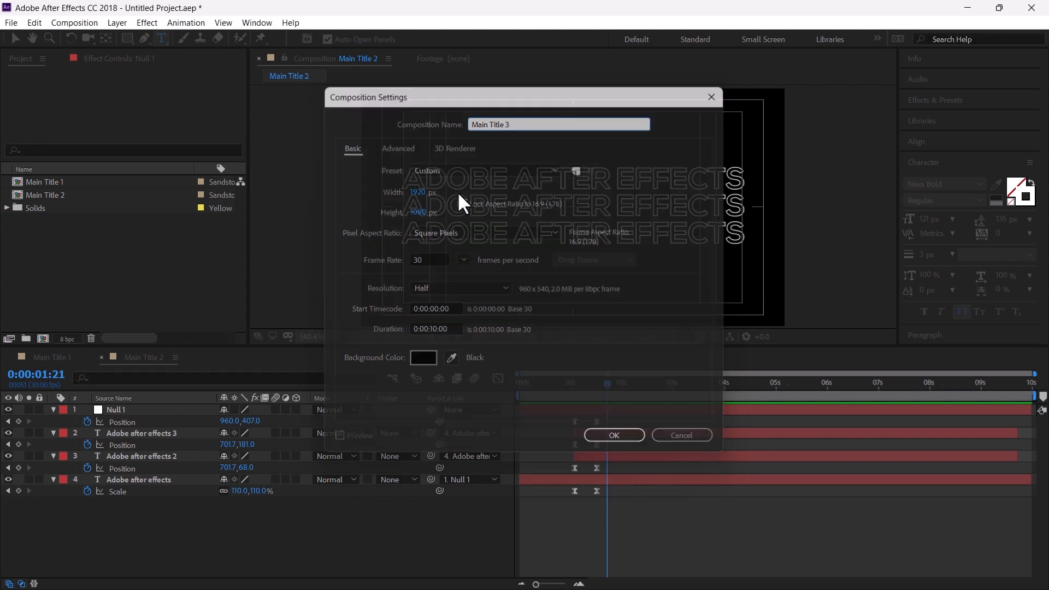
Create a text layer reading ANIMATION in the new composition
click(524, 202)
text(ANIMATION)
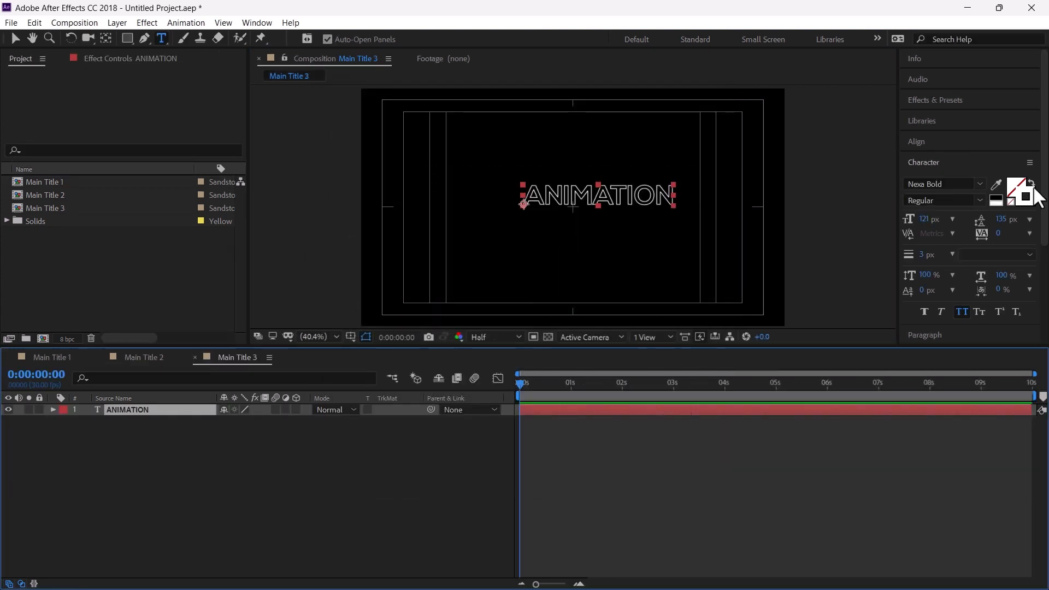
key(KP_Enter)
Center the text's anchor point and position, and set its font to Lato Black with faux bold
click(125, 414)
key(ctrl+alt+Home)
key(ctrl+Home)
click(979, 183)
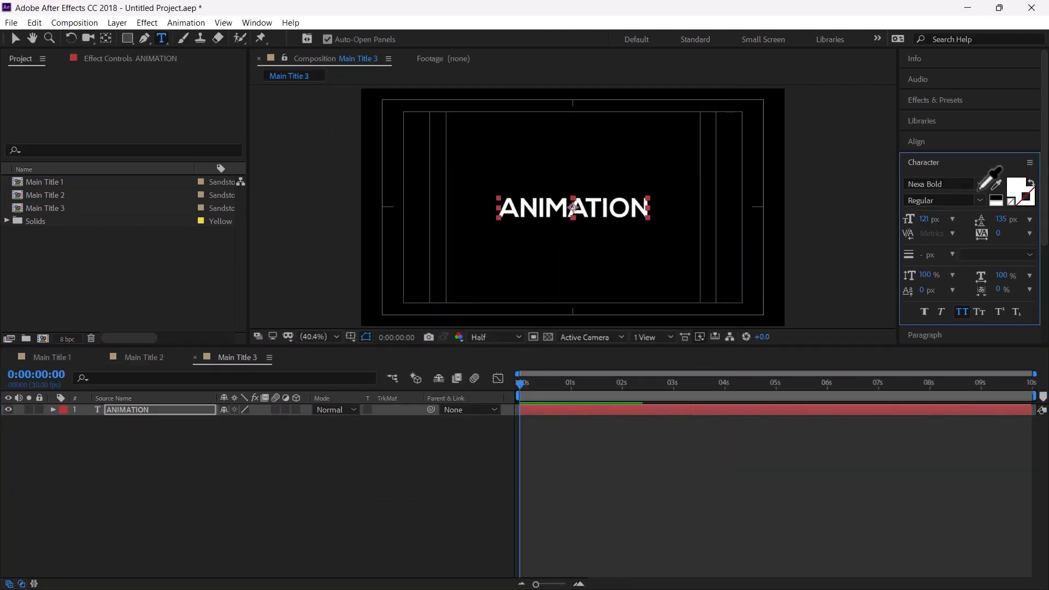
text(lato)
click(875, 438)
click(924, 312)
click(115, 412)
key(v)
key(F2)
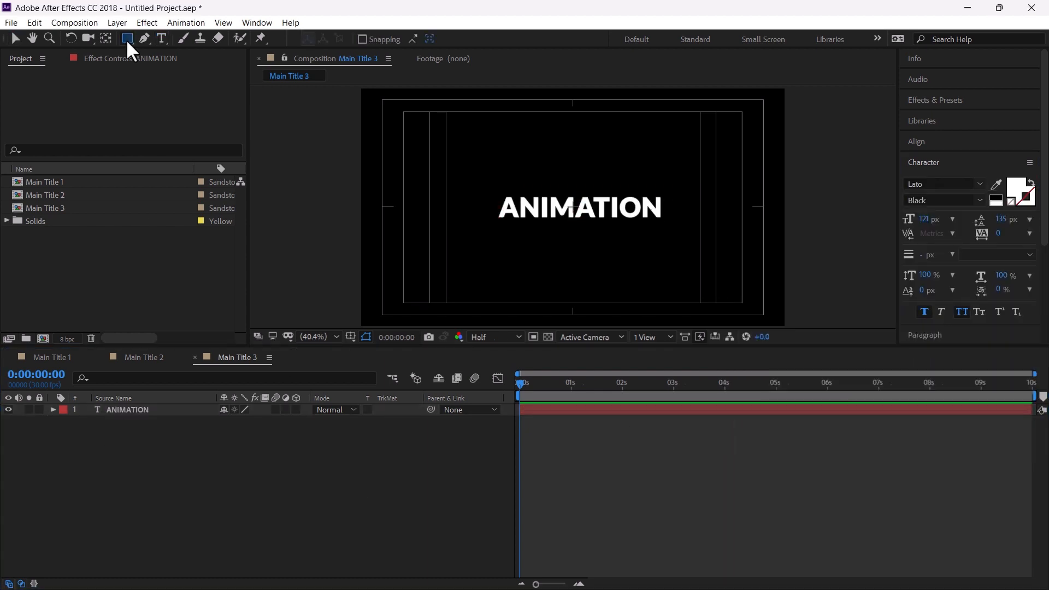
Draw a rectangle covering the text and set it as the text layer's alpha track matte
click(127, 38)
mouse_move(490, 195)
mouse_down()
mouse_move(511, 213)
mouse_move(670, 221)
mouse_up()
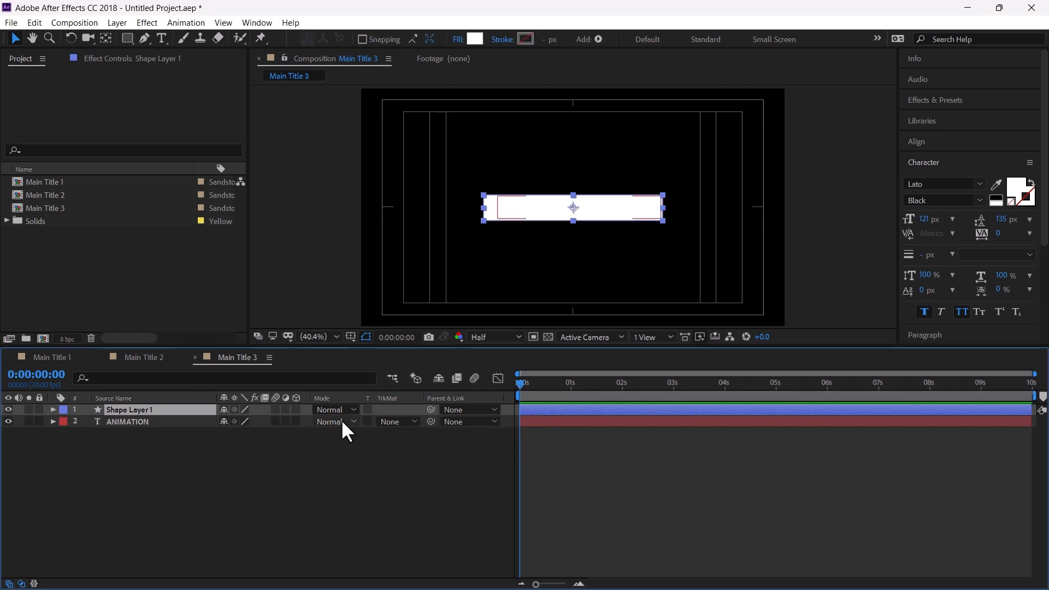
click(380, 422)
click(432, 461)
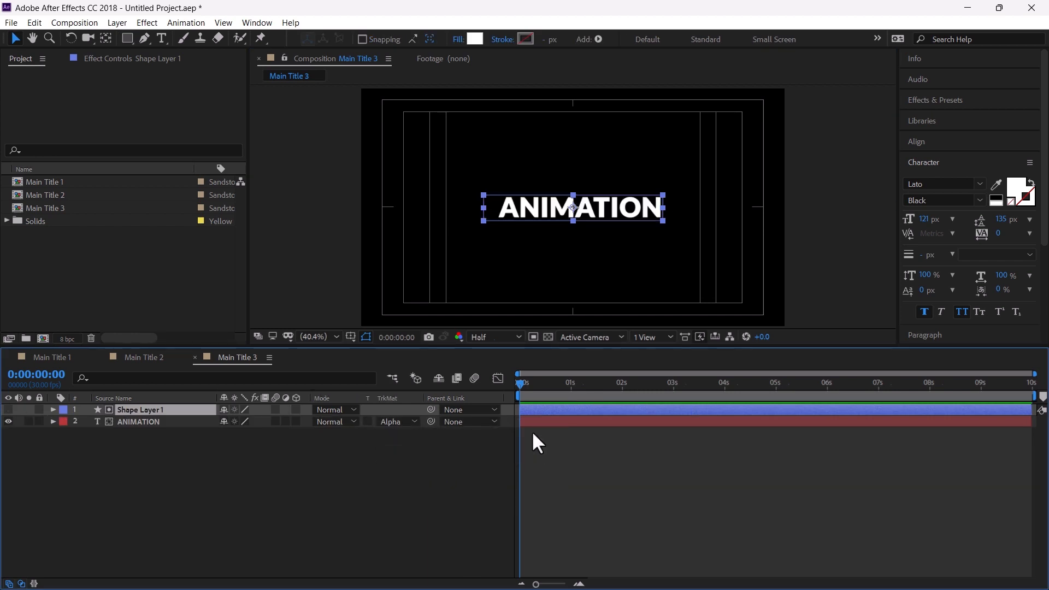
Keyframe the text's position rising from Y 665 at frame 0 to Y 540 at about 0:00:21, with eased keyframes
scroll(596, 209, up, 3)
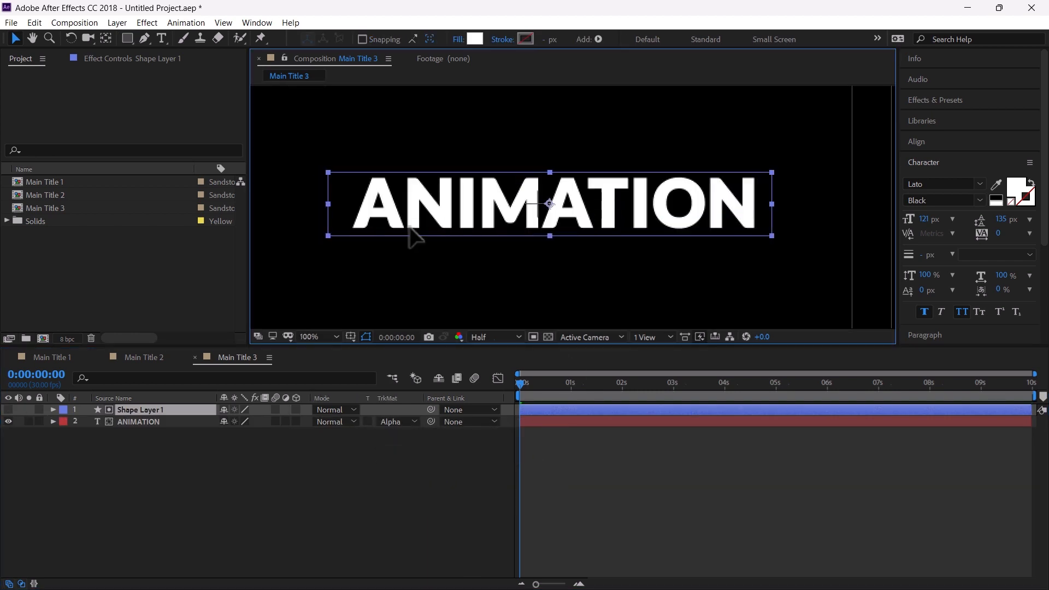
click(533, 421)
key(p)
click(87, 433)
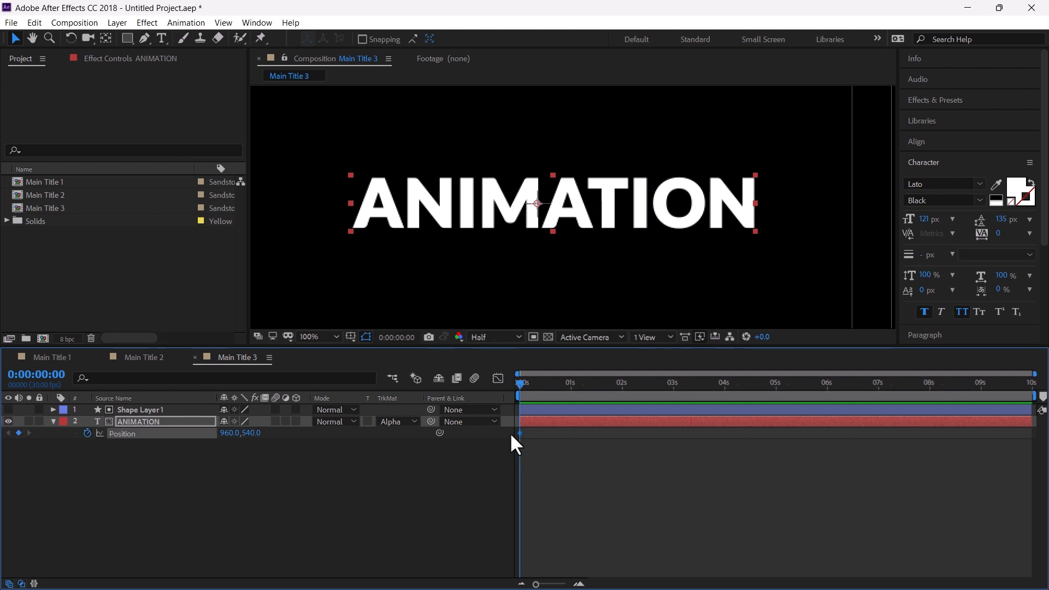
scroll(522, 434, up, 2)
drag(717, 427, 732, 425)
drag(251, 435, 320, 449)
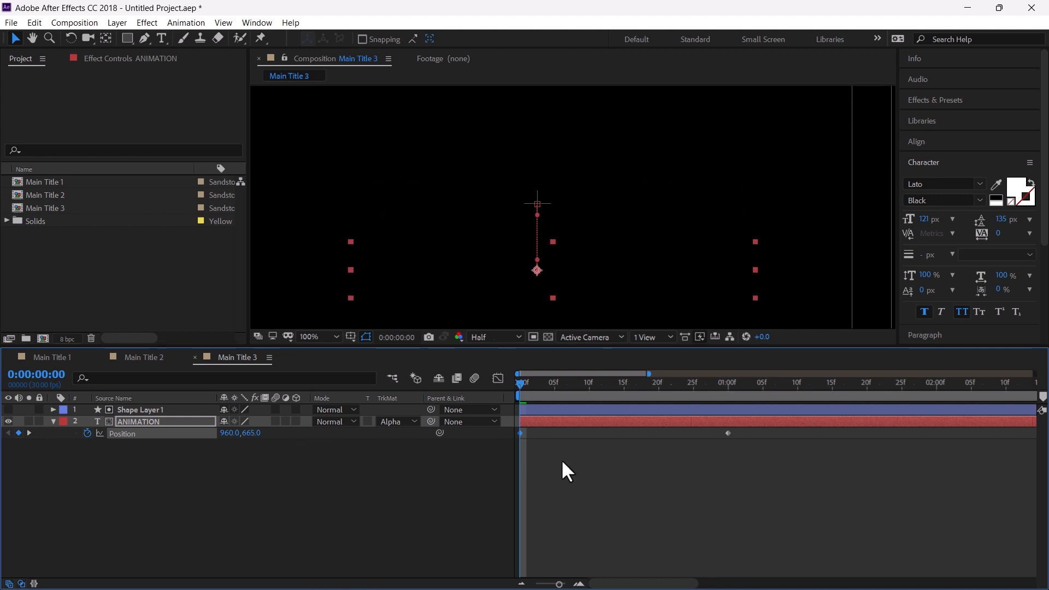
drag(738, 459, 514, 432)
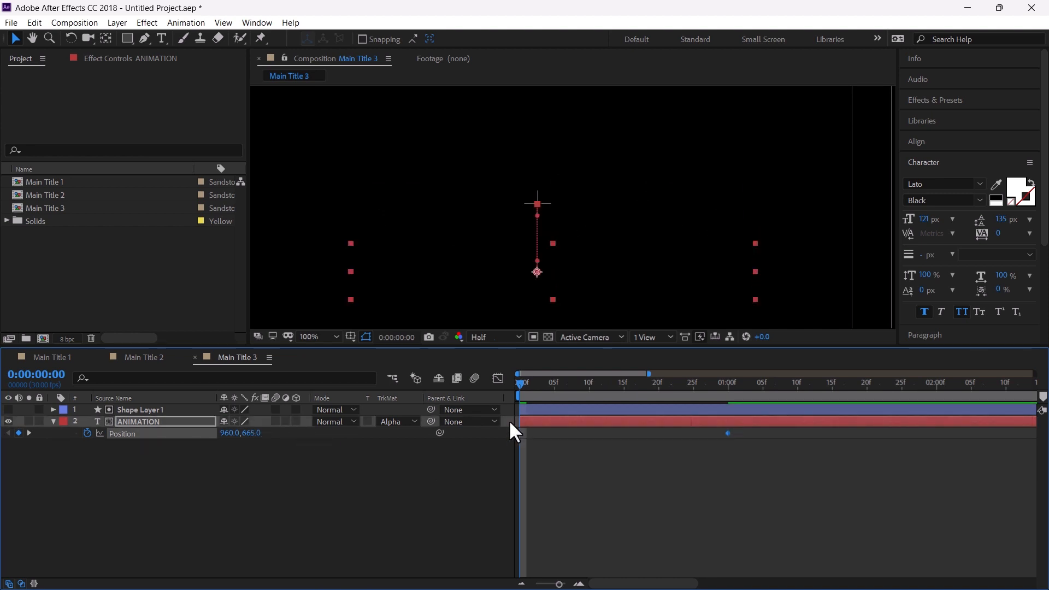
click(541, 444)
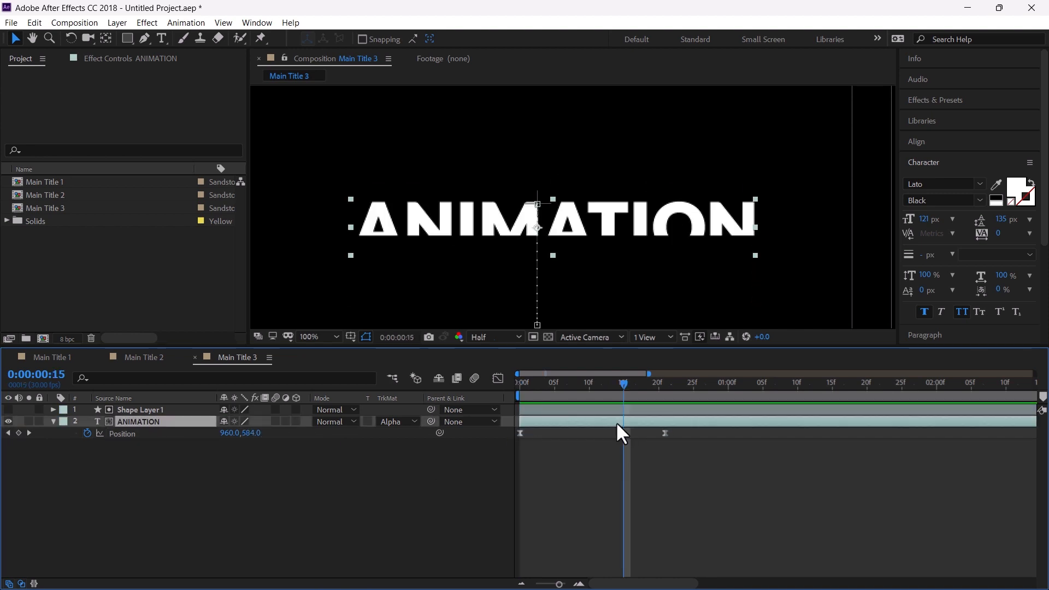
Duplicate the text layer and raise the copy's end position to Y 504 at 0:00:21
key(ctrl+d)
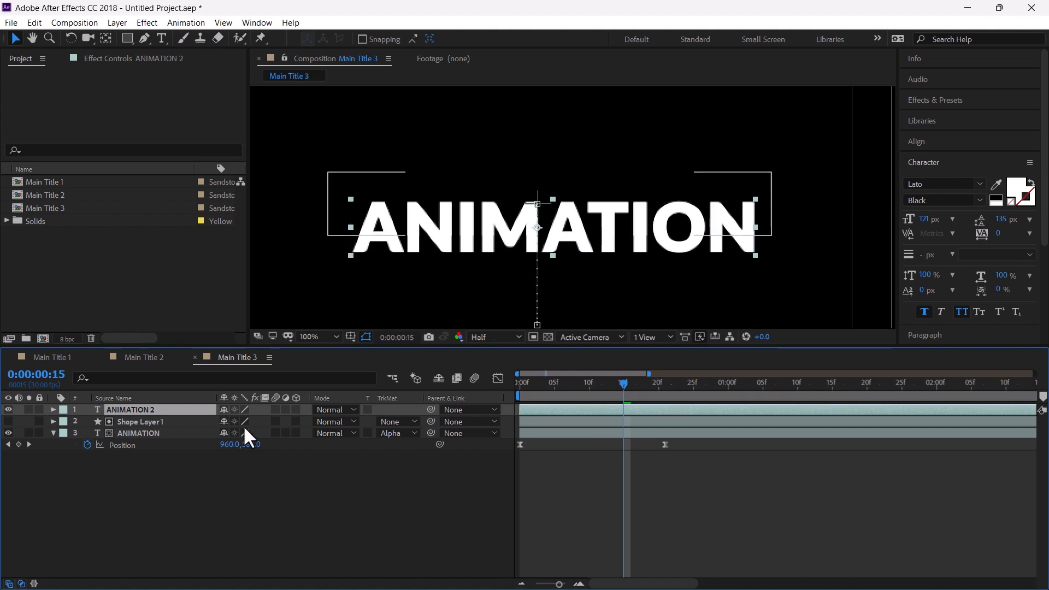
drag(640, 393, 663, 394)
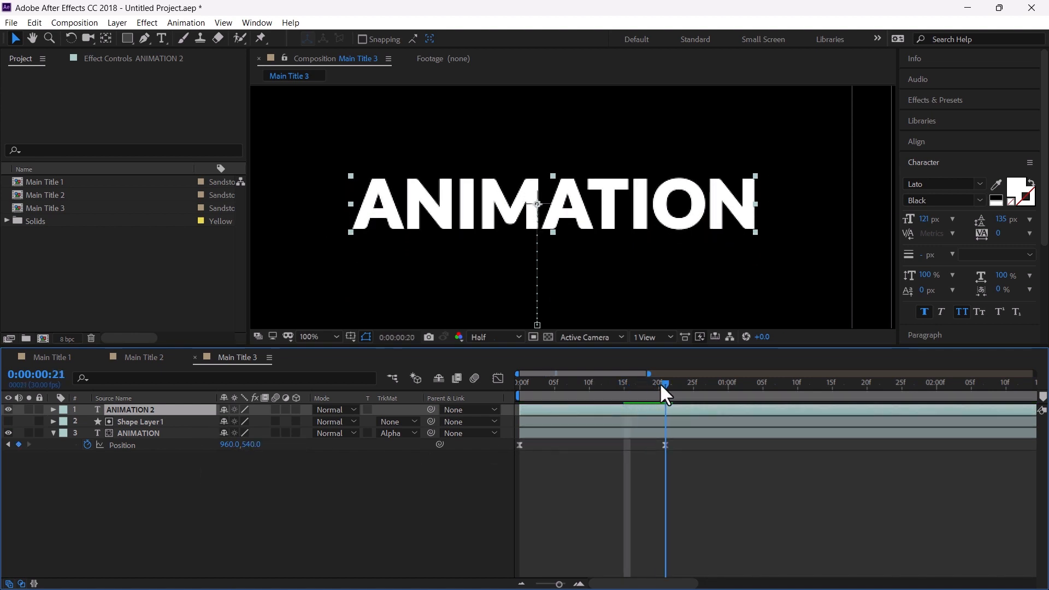
key(p)
drag(253, 424, 231, 422)
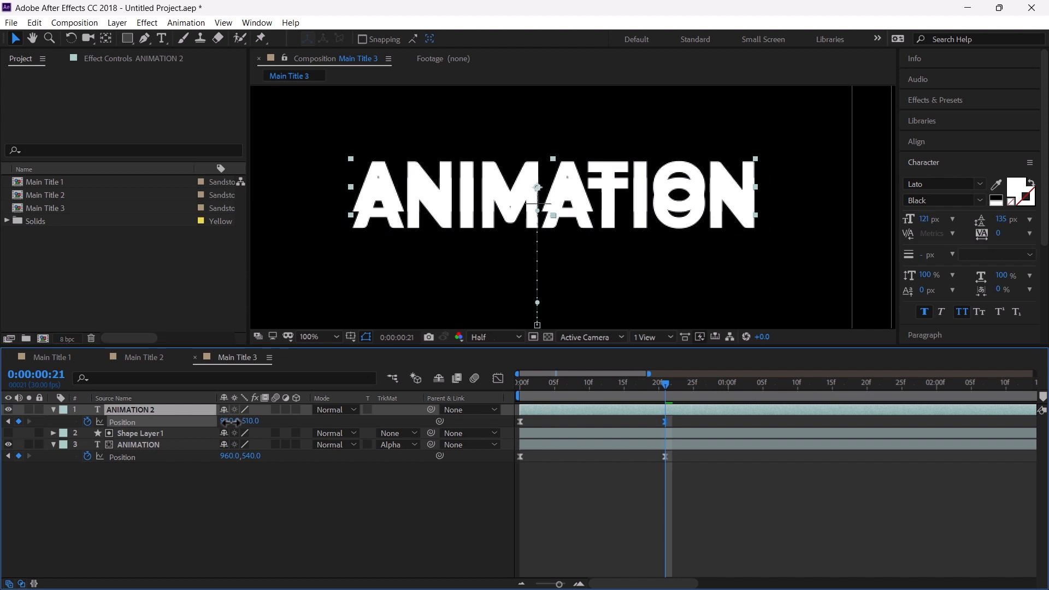
Draw a second rectangle over the text's upper part and set it as the copy's alpha track matte
click(128, 39)
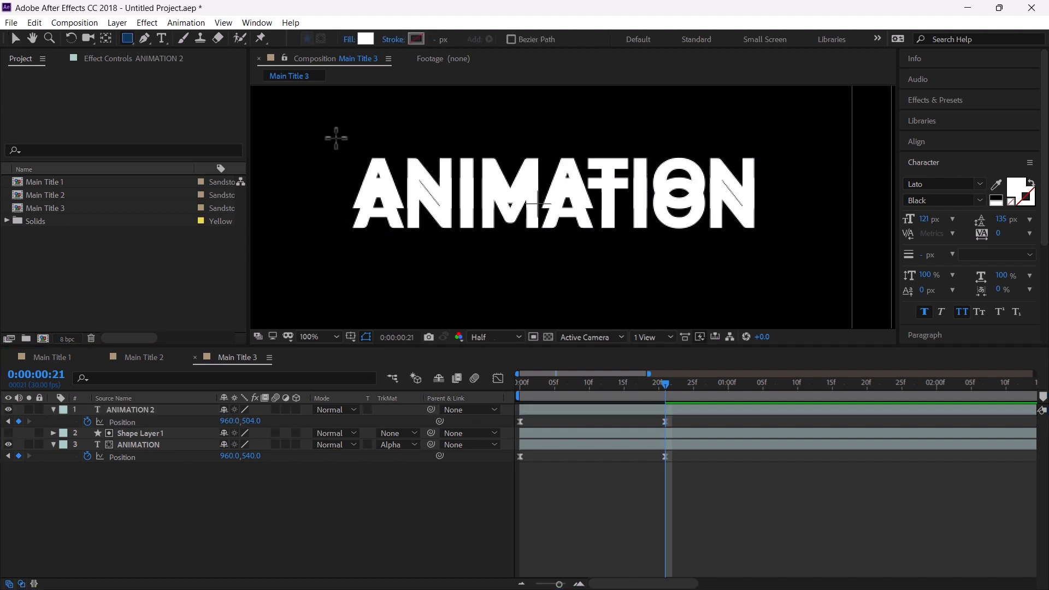
mouse_move(336, 139)
mouse_down()
mouse_move(544, 161)
mouse_move(771, 168)
mouse_up()
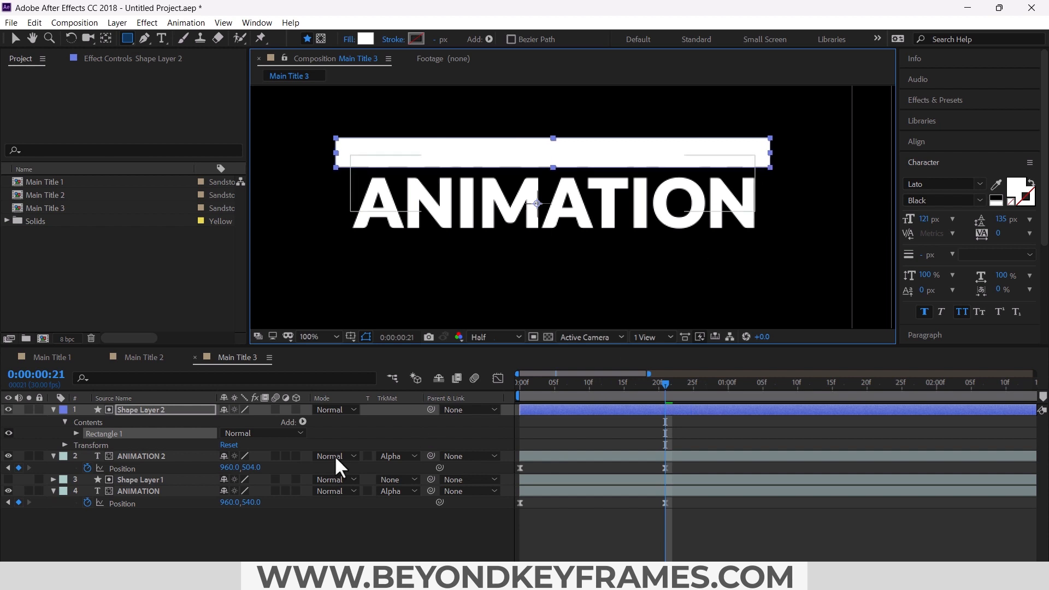
click(381, 456)
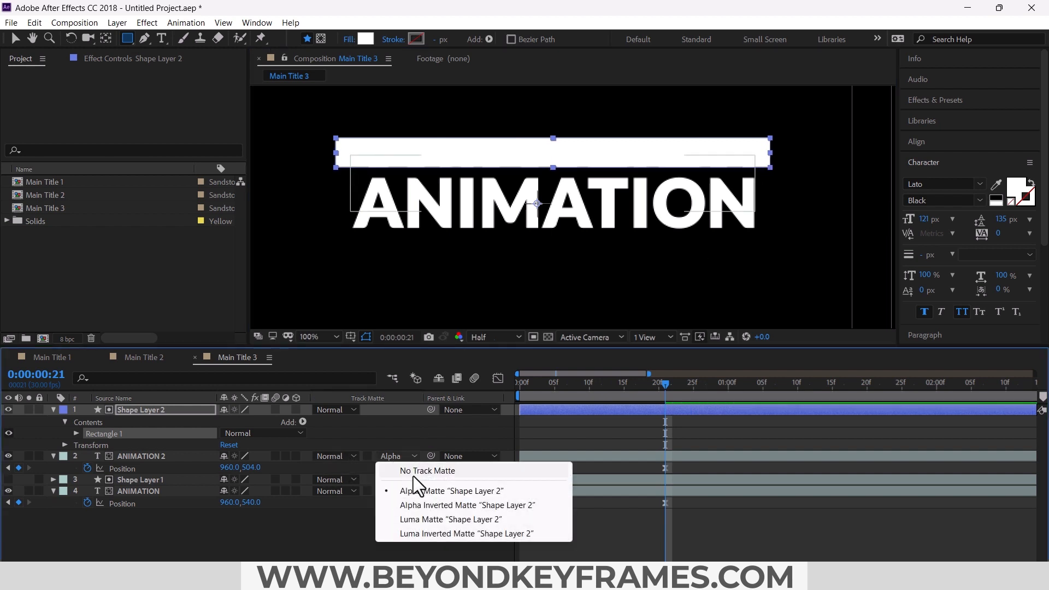
click(420, 490)
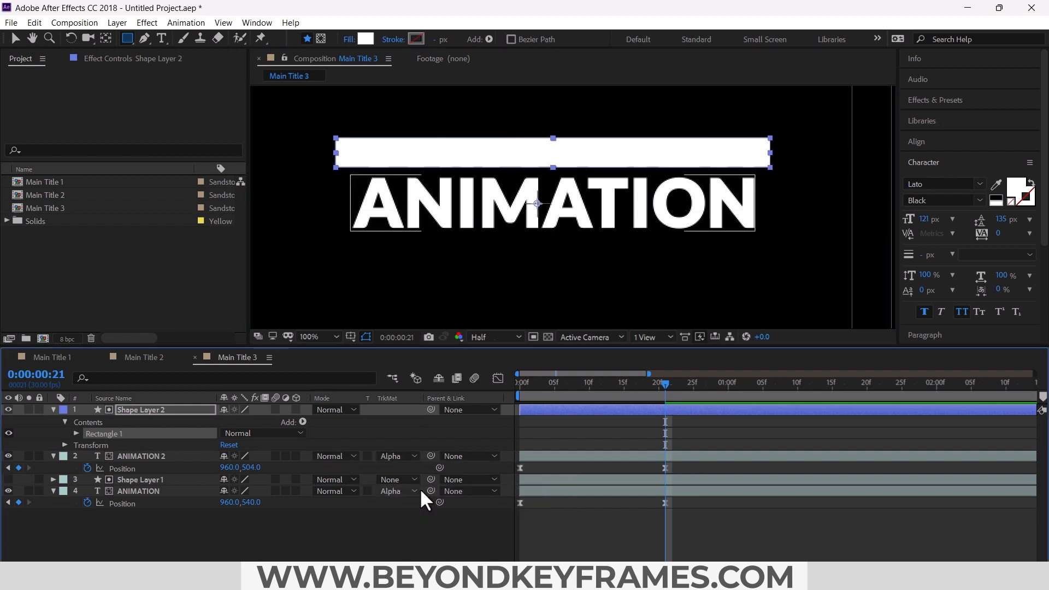
Hide the second rectangle layer and center its anchor point
click(7, 410)
click(53, 410)
key(ctrl+alt+Home)
key(v)
scroll(567, 159, up, 1)
click(593, 159)
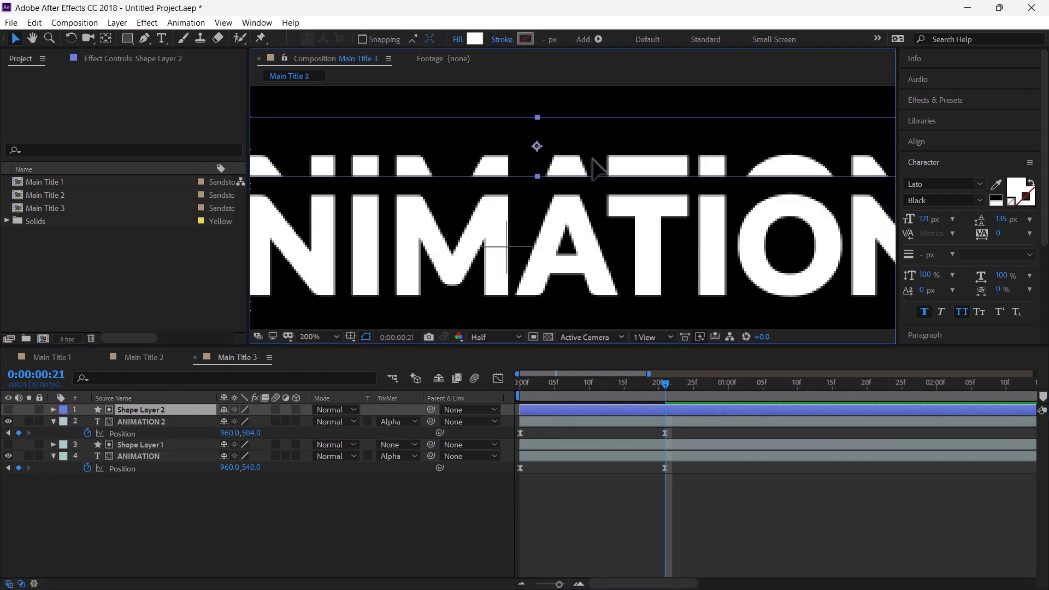
scroll(598, 202, down, 1)
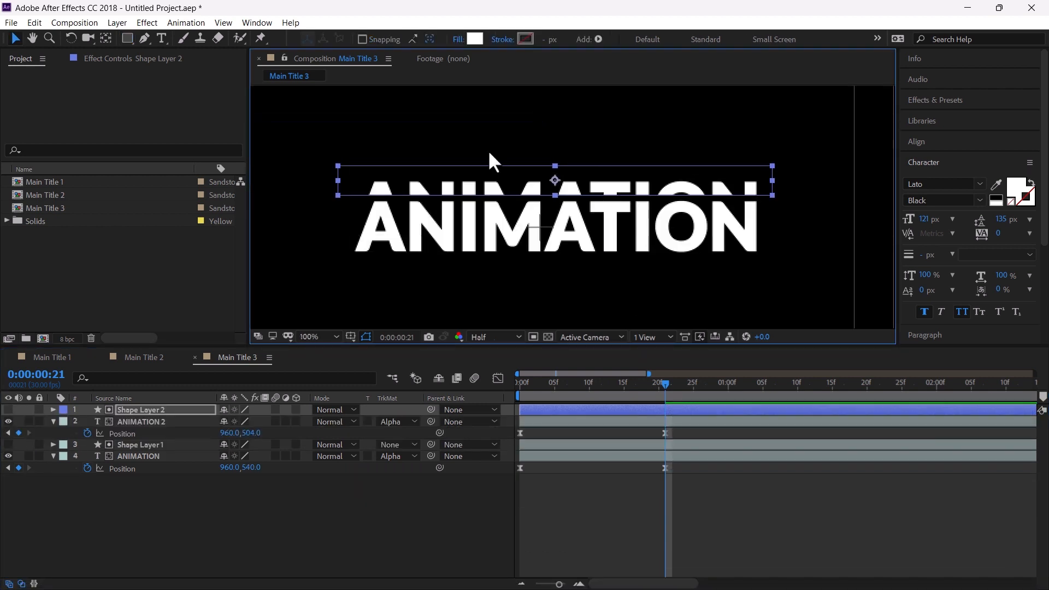
scroll(516, 201, up, 1)
scroll(517, 210, down, 1)
Shift the copy and its matte to start about 14 frames later and realign the copy's end keyframe
drag(566, 386, 519, 386)
click(547, 422)
shift+click(547, 410)
drag(547, 410, 643, 410)
drag(762, 434, 665, 433)
drag(522, 385, 618, 396)
key(space)
Set the original text's starting Y to 659 and move both texts' end keyframes to about frame 26
key(Home)
drag(248, 468, 222, 468)
drag(520, 384, 665, 386)
drag(650, 431, 677, 477)
drag(665, 468, 700, 469)
click(700, 508)
Play and scrub through the layered text animation
drag(665, 385, 548, 392)
key(space)
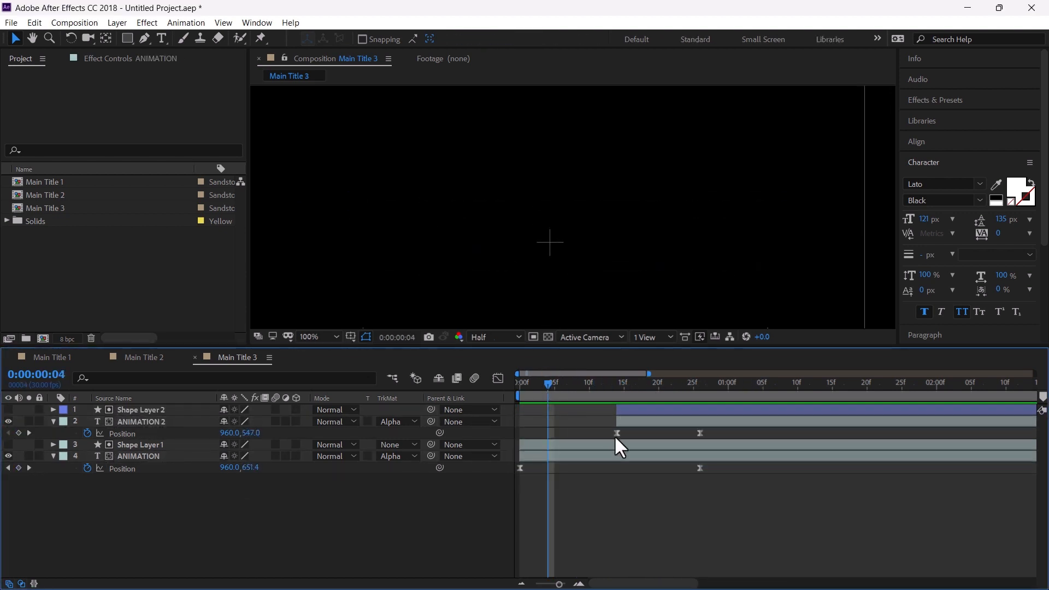
key(space)
click(611, 385)
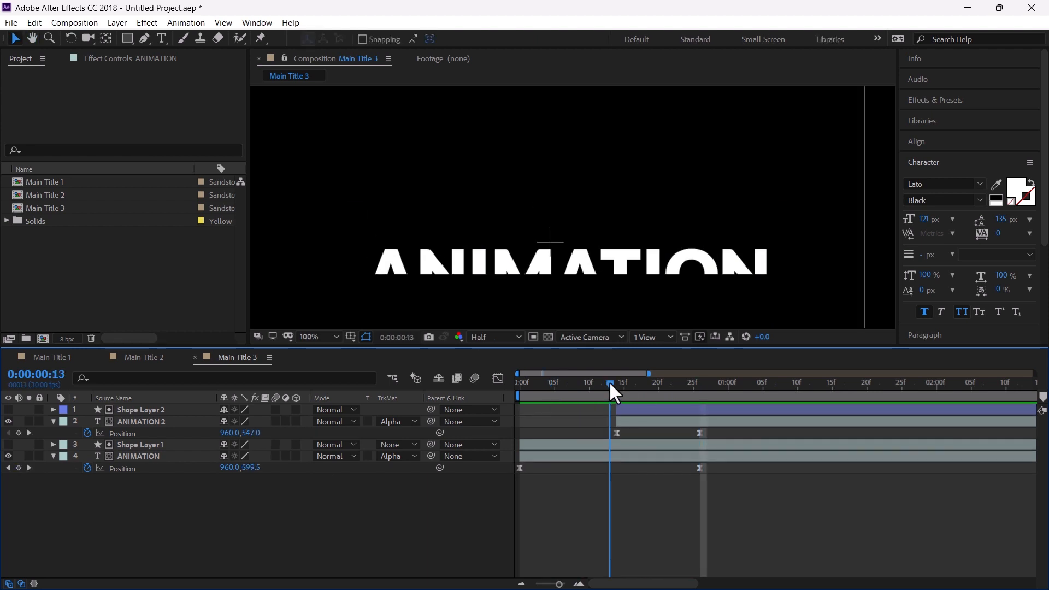
drag(611, 385, 655, 396)
In the speed graph, reshape the original text's position ease so it starts fast and settles slowly, then preview
click(646, 430)
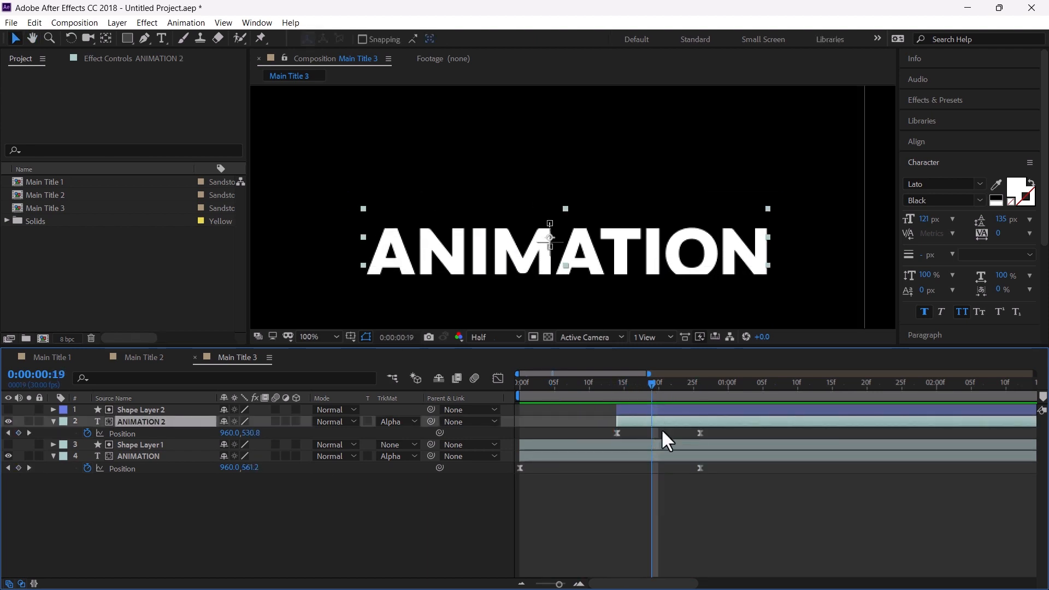
click(688, 460)
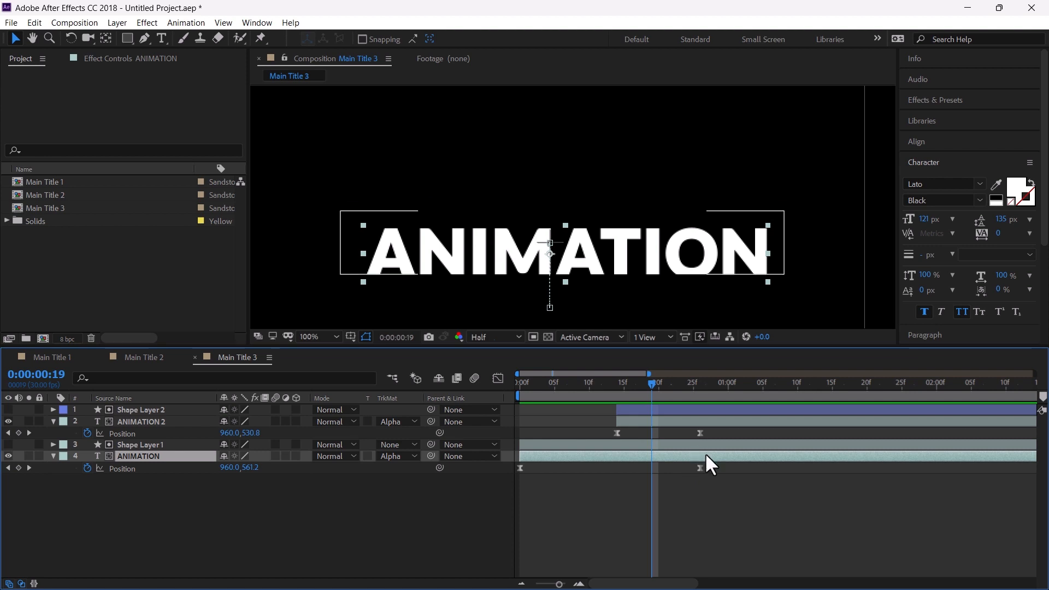
click(701, 469)
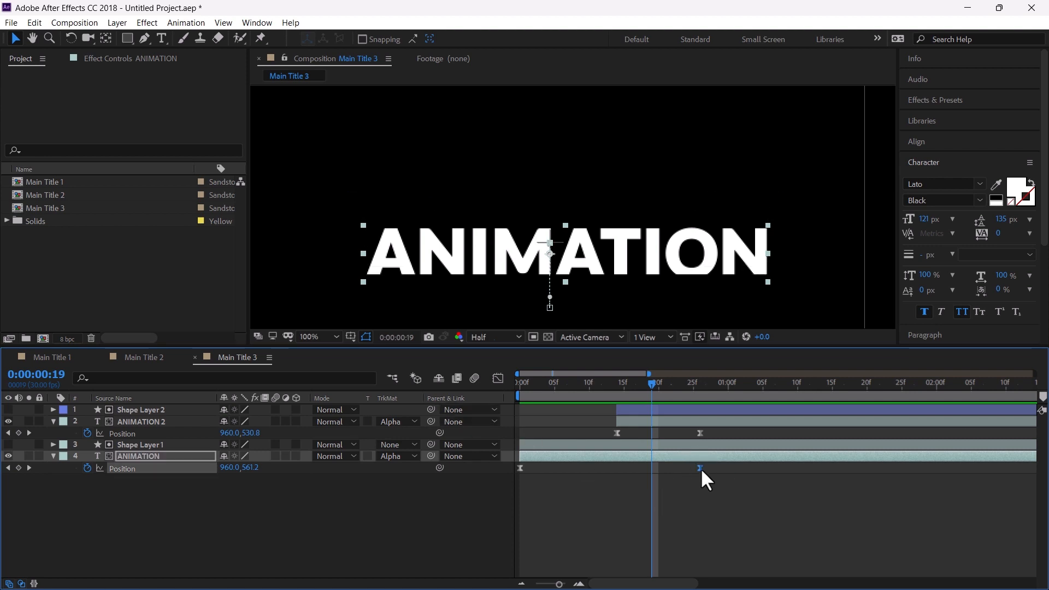
click(498, 379)
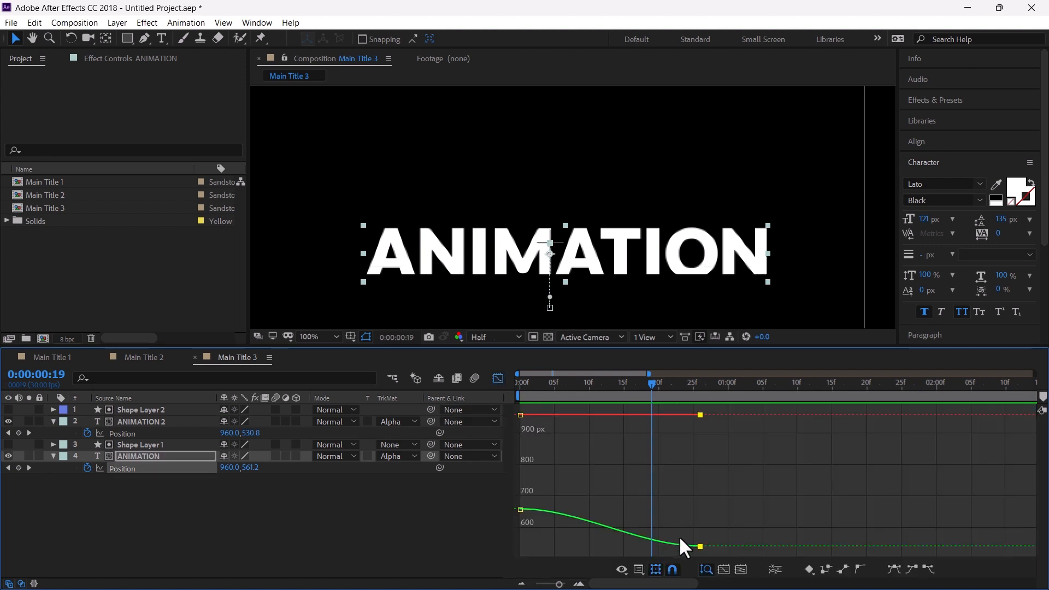
click(622, 570)
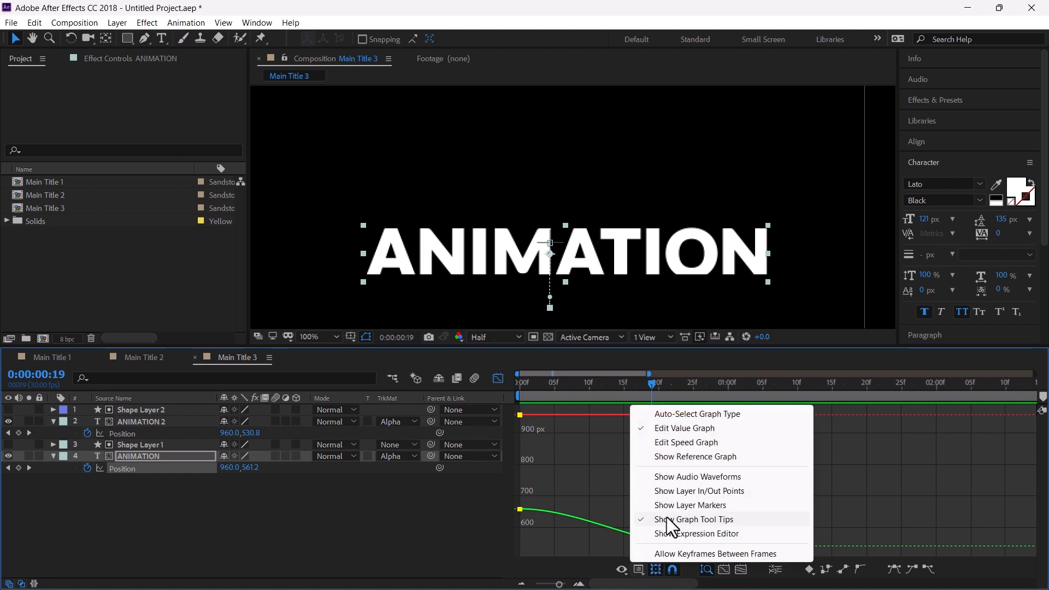
click(680, 443)
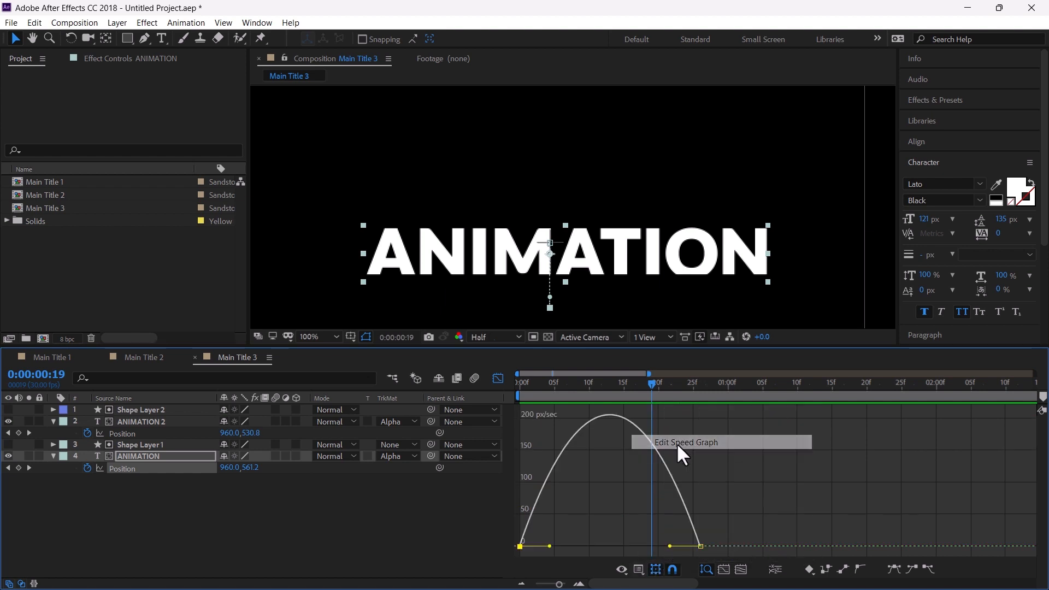
mouse_move(549, 546)
mouse_down()
mouse_move(668, 556)
mouse_move(560, 552)
mouse_up()
key(Home)
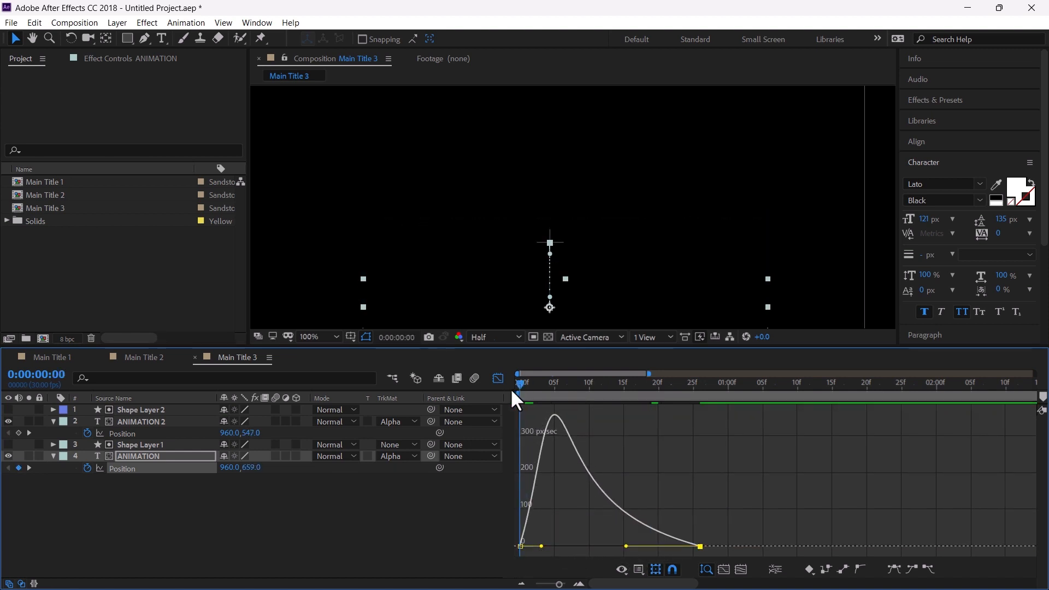
key(space)
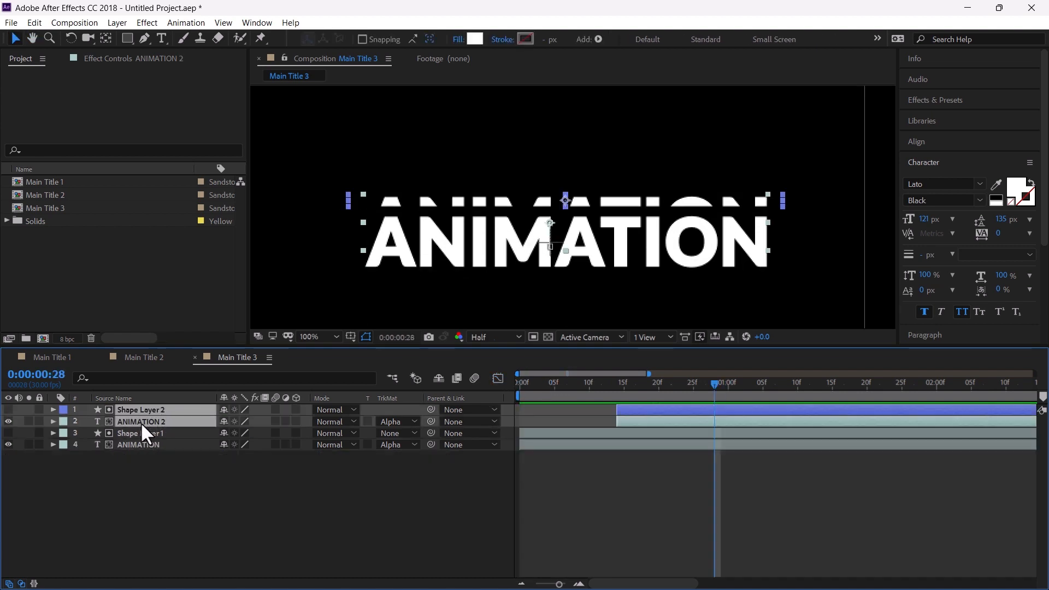
Duplicate the top text copy with its matte rectangle and give the new pair a purple label
key(ctrl+d)
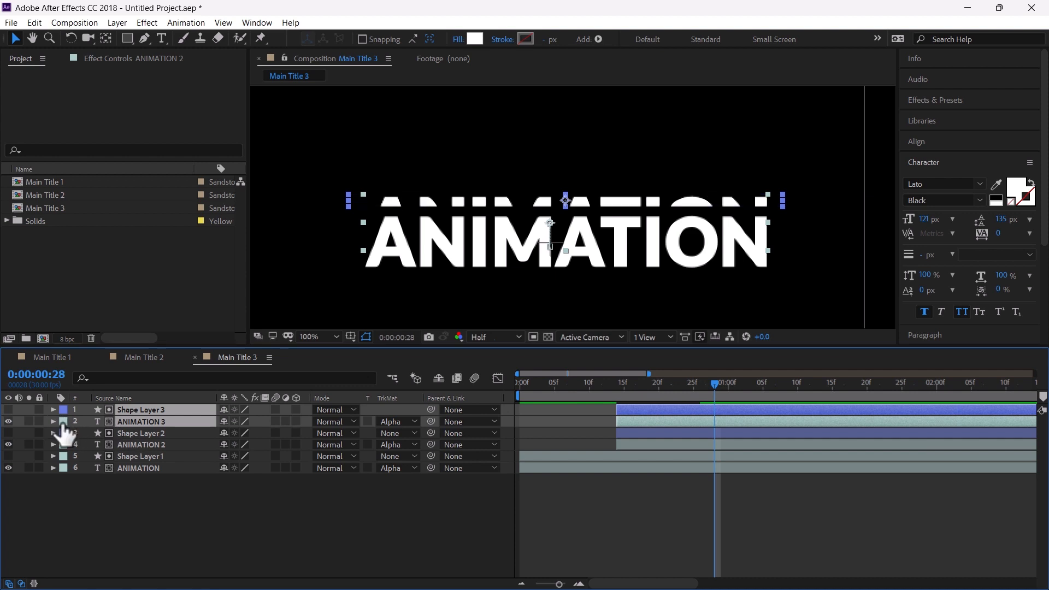
click(63, 422)
click(104, 333)
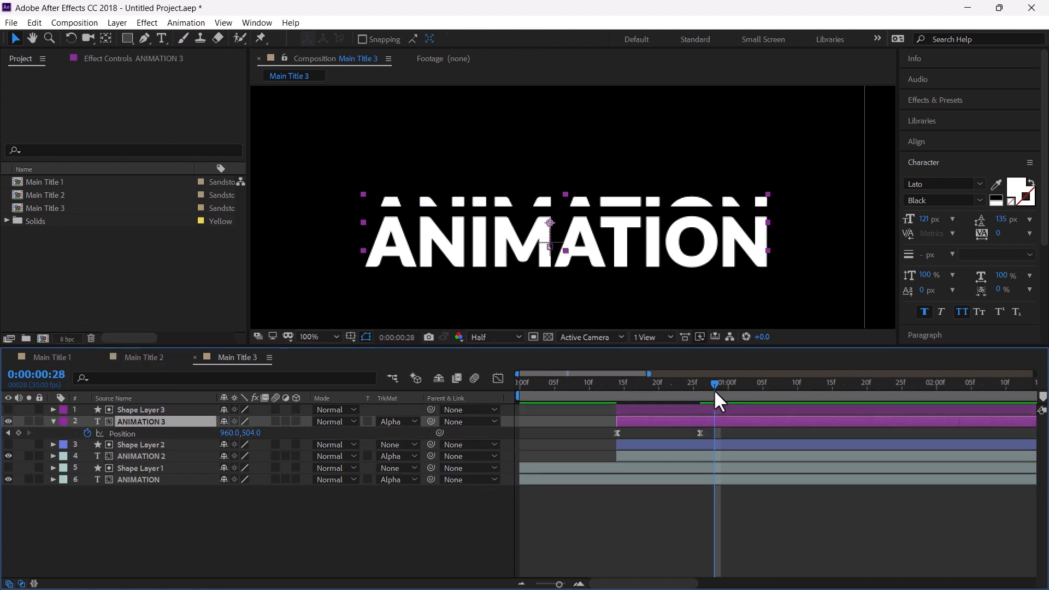
Set the third text copy's end position to Y 466 at 0:00:26
drag(715, 389, 700, 391)
click(254, 519)
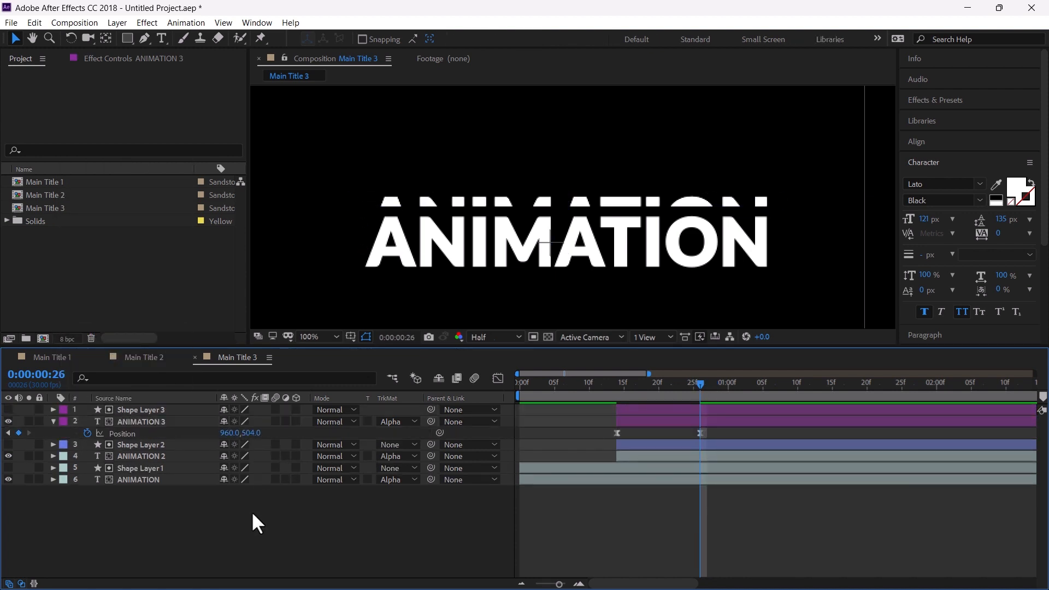
drag(252, 433, 229, 422)
Nudge the third matte rectangle down to position 988.5, 434.5
click(671, 411)
key(p)
scroll(563, 177, up, 1)
key(Down)
key(Down)
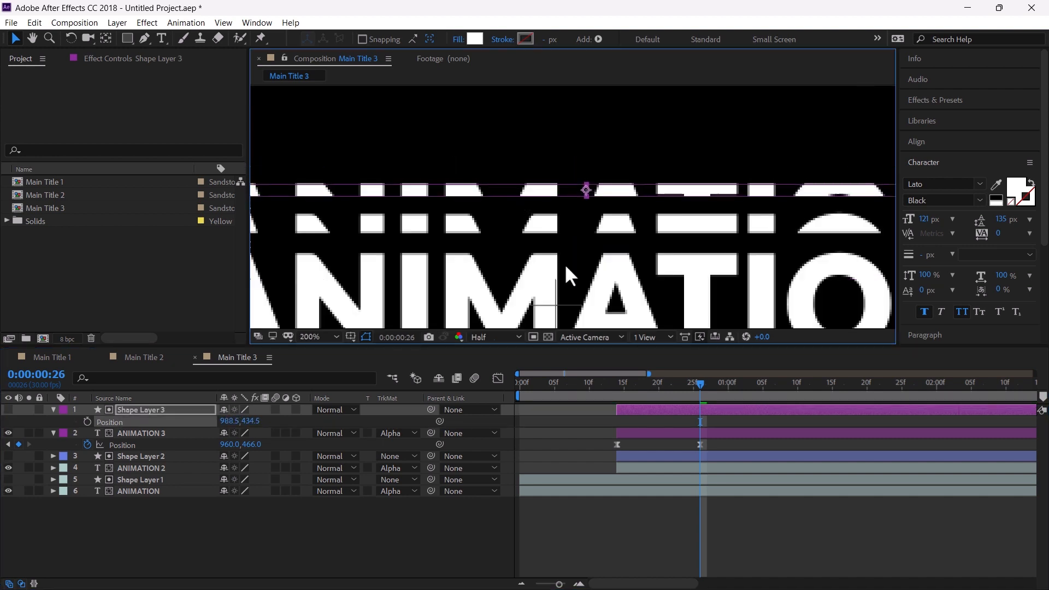
click(721, 514)
key(shift+slash)
Set ANIMATION 2's opacity to 50% and ANIMATION 3's opacity to 25%, then play the composition
click(711, 469)
key(t)
click(229, 480)
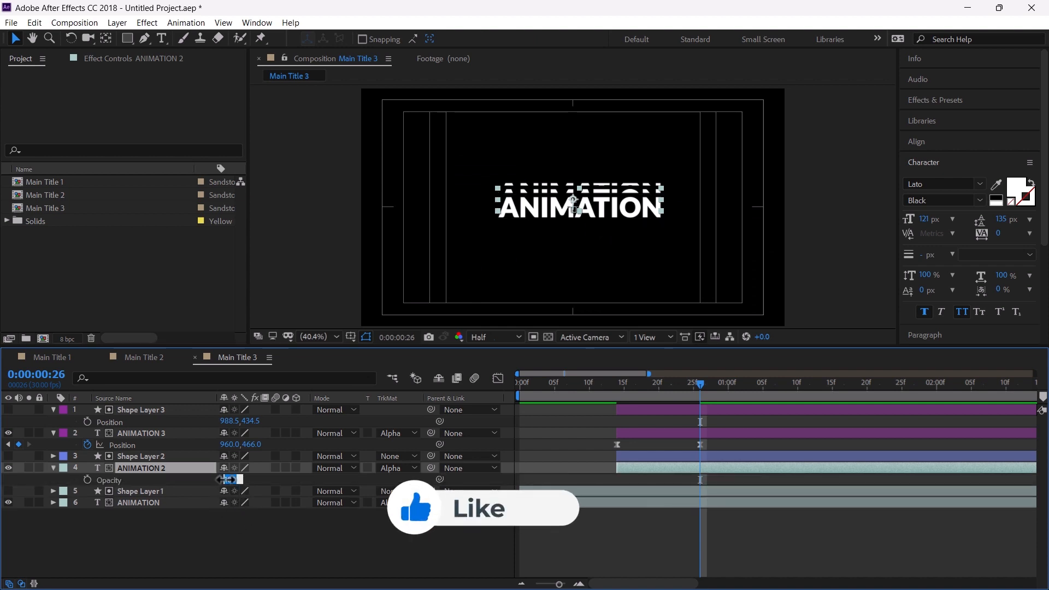
click(161, 432)
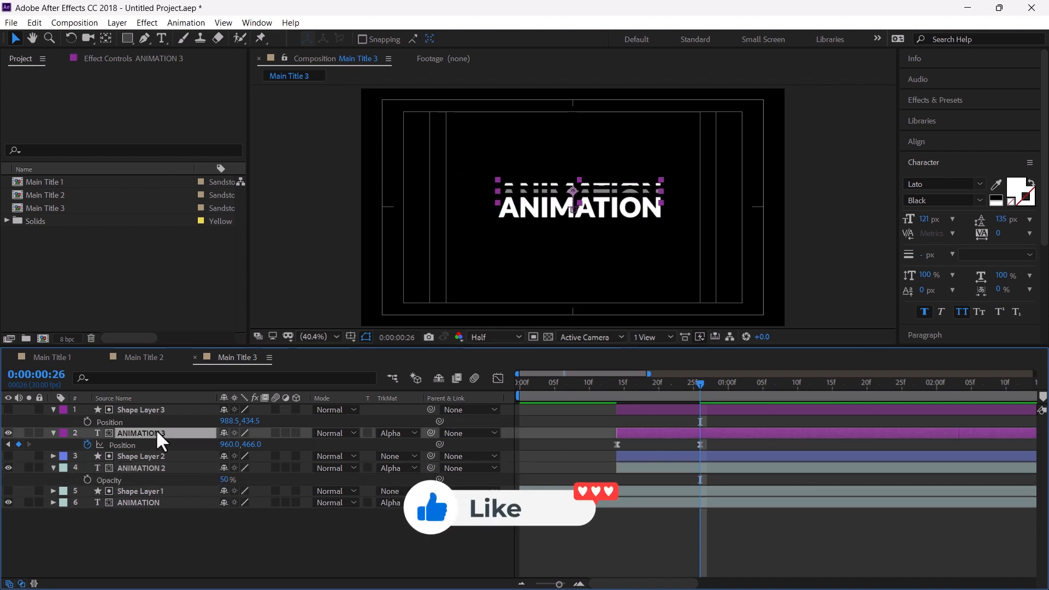
key(t)
click(224, 444)
text(25)
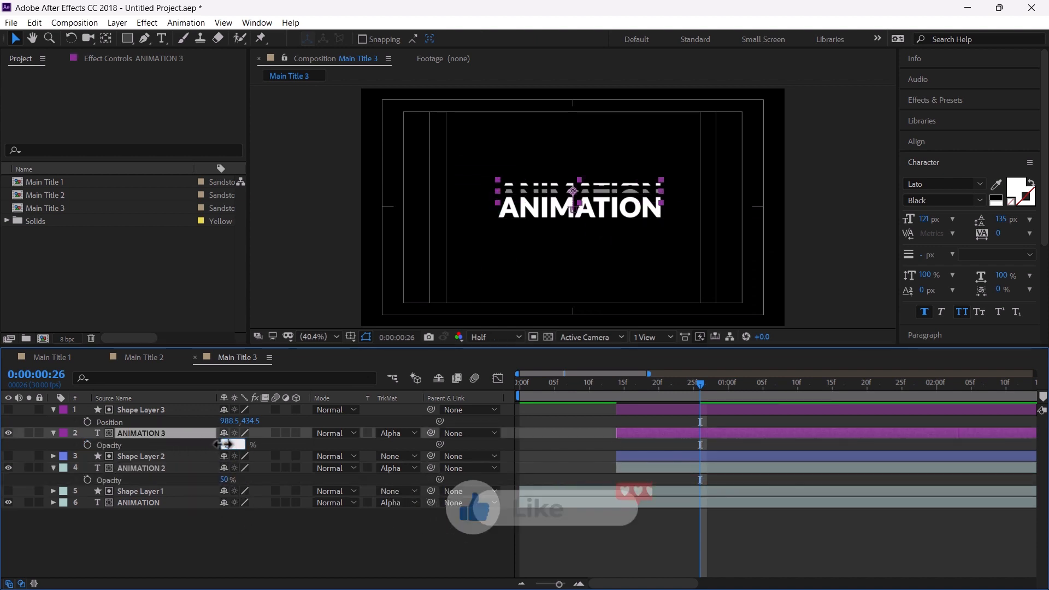
key(Return)
click(613, 530)
key(space)
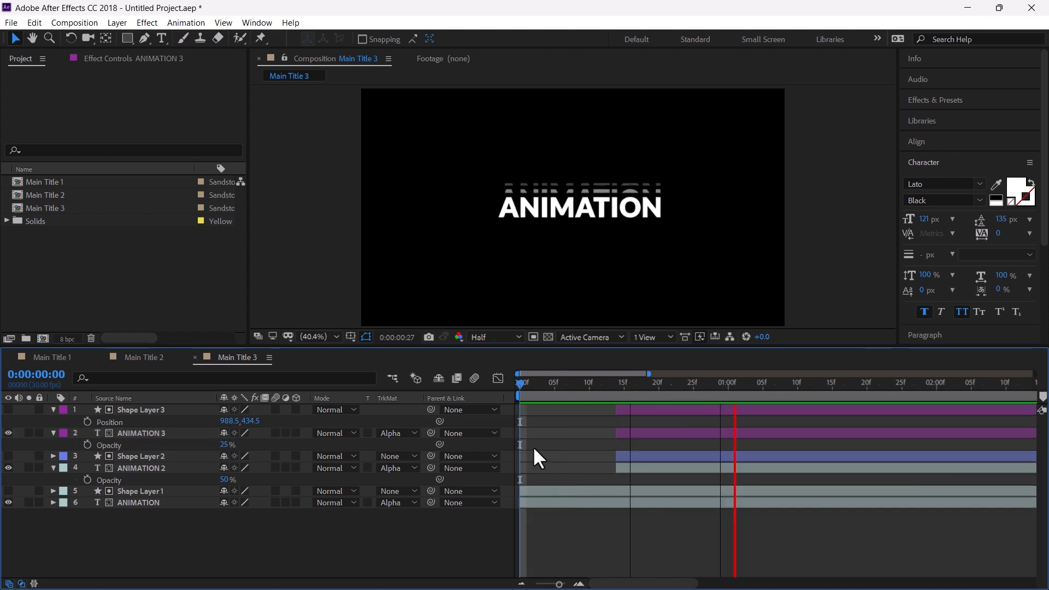
Stagger the duplicated text and matte layer pairs in time, moving the ANIMATION 2 pair to start earlier
click(678, 410)
shift+click(677, 434)
click(567, 384)
click(634, 457)
shift+click(634, 468)
drag(640, 469, 599, 477)
scroll(599, 477, down, 5)
click(591, 384)
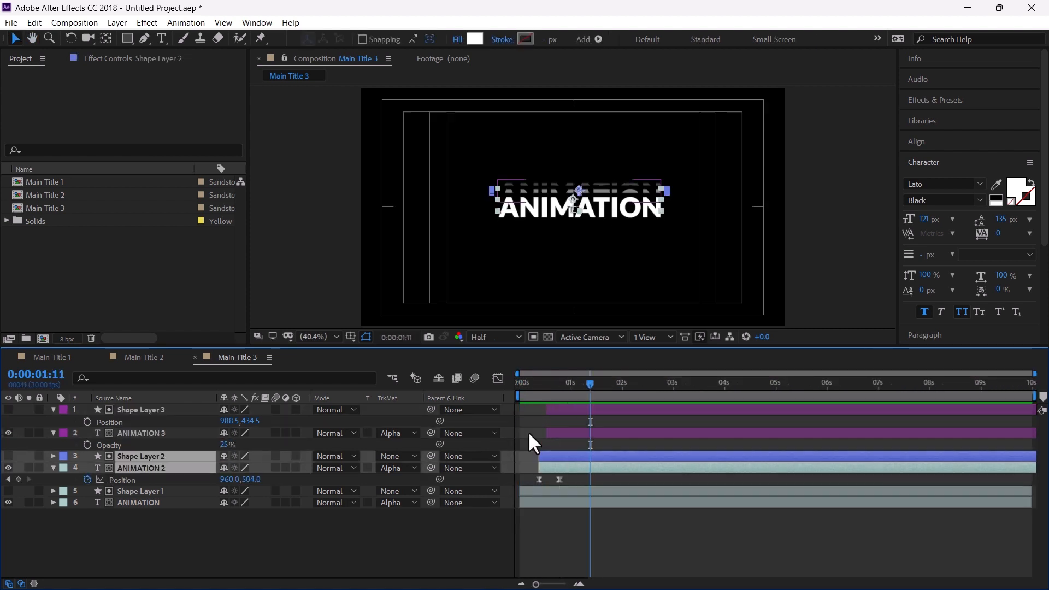
Reveal the ANIMATION 3 and ANIMATION 2 position keyframes and play the composition from the start
scroll(529, 441, up, 2)
click(607, 411)
shift+click(608, 434)
key(u)
click(544, 468)
drag(546, 384, 493, 397)
key(space)
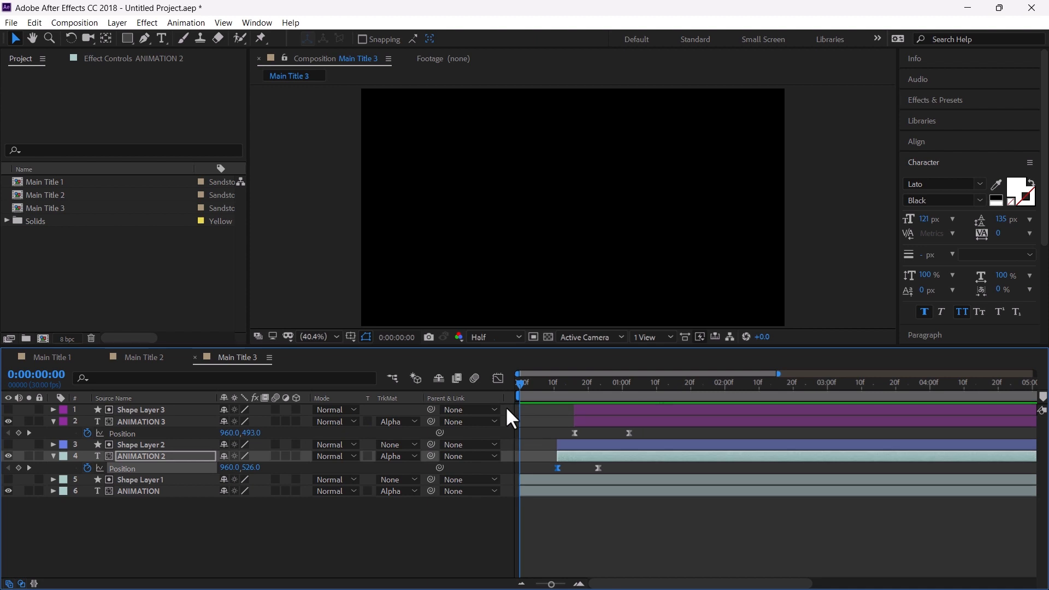
key(space)
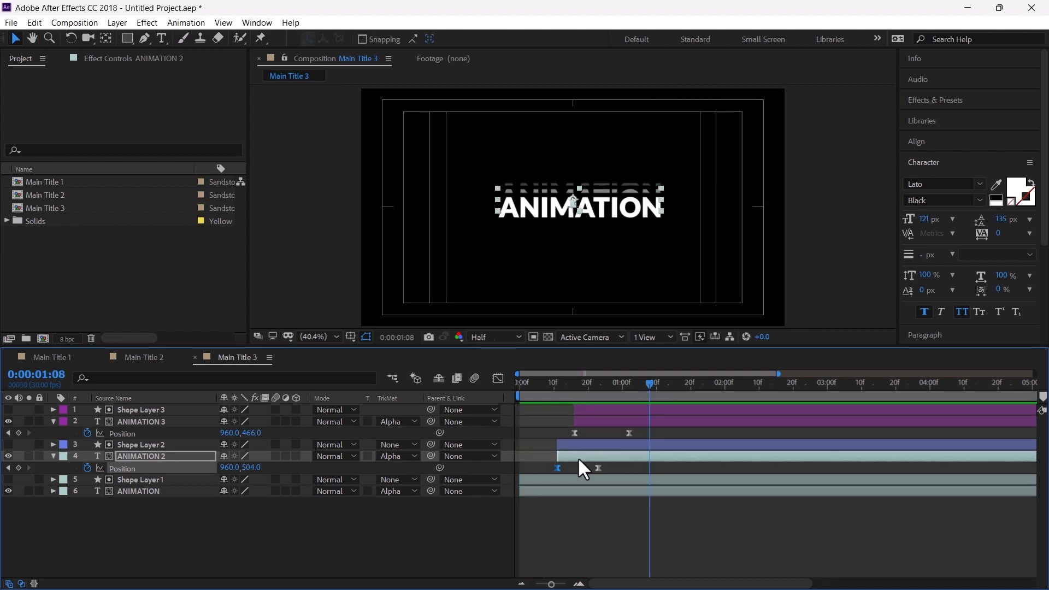
click(613, 545)
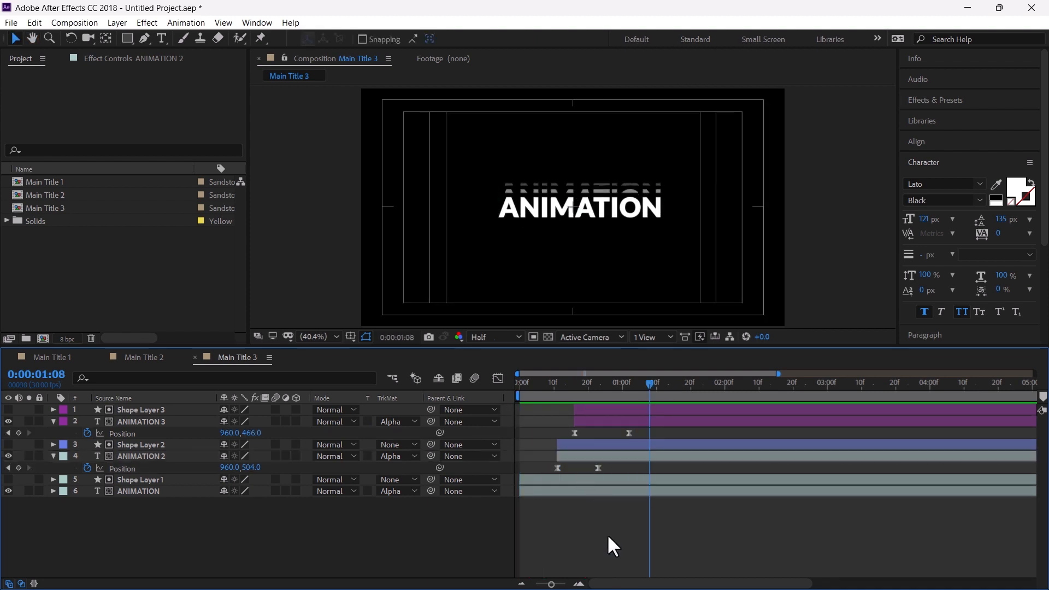
Add a new adjustment layer to the Main Title 3 composition
click(118, 23)
mouse_move(284, 37)
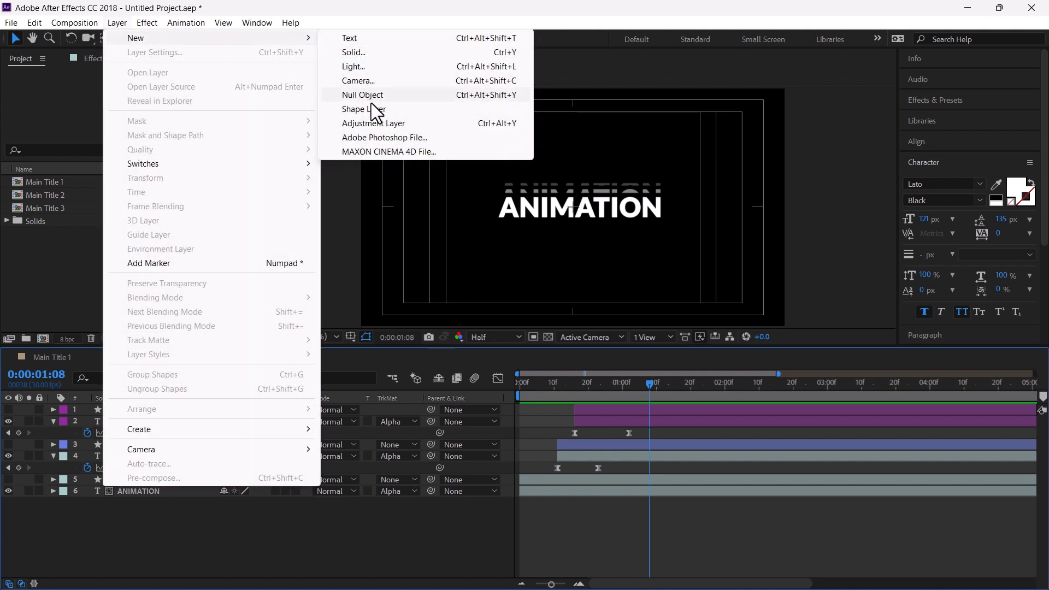
click(371, 123)
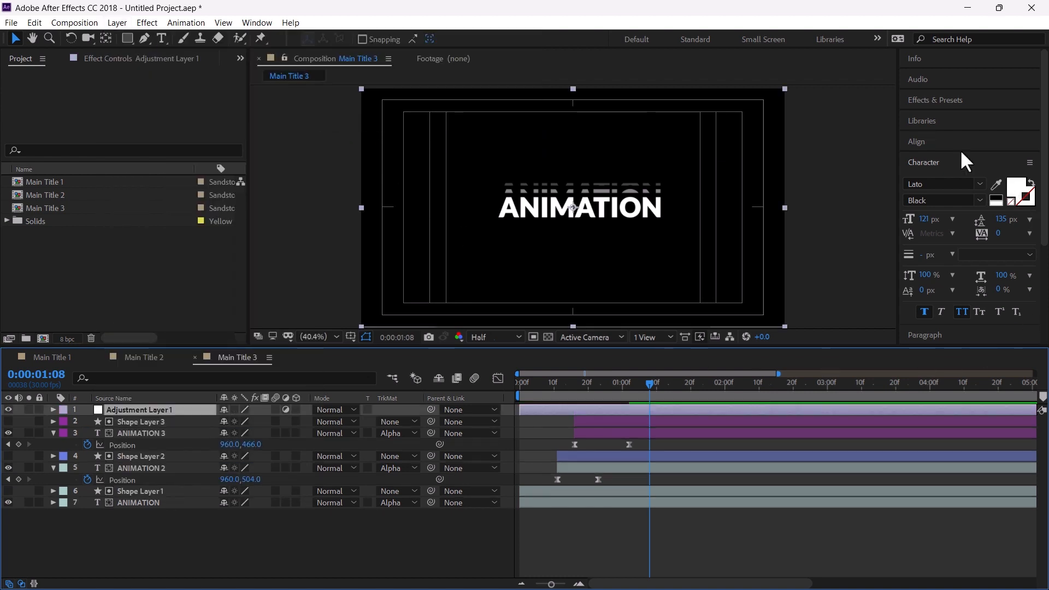
Search the effects for "tran" and apply the Transform effect to the adjustment layer
click(945, 104)
click(941, 114)
text(tran)
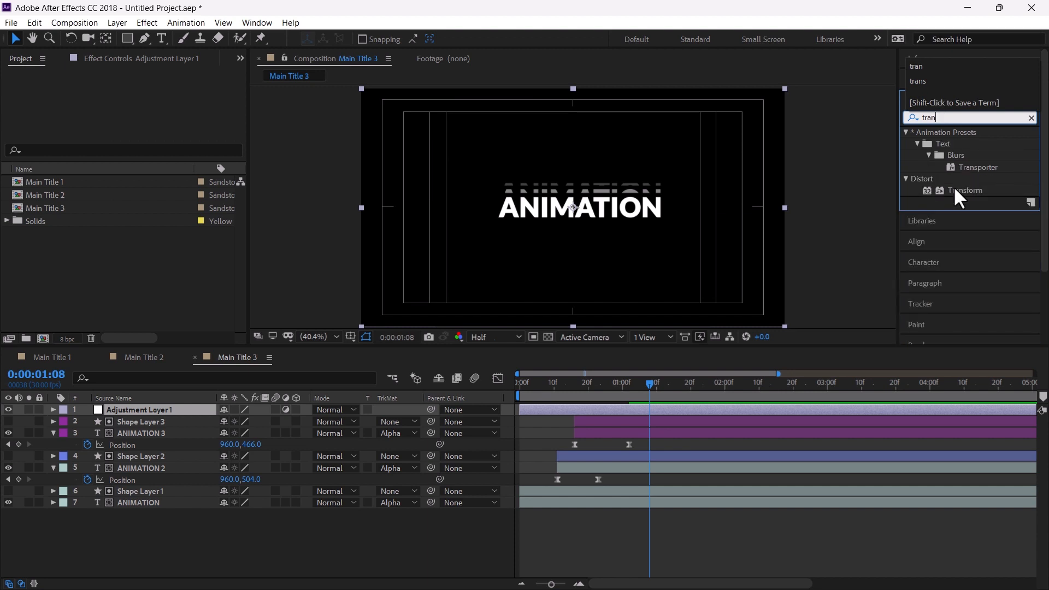
drag(959, 198, 611, 411)
click(623, 389)
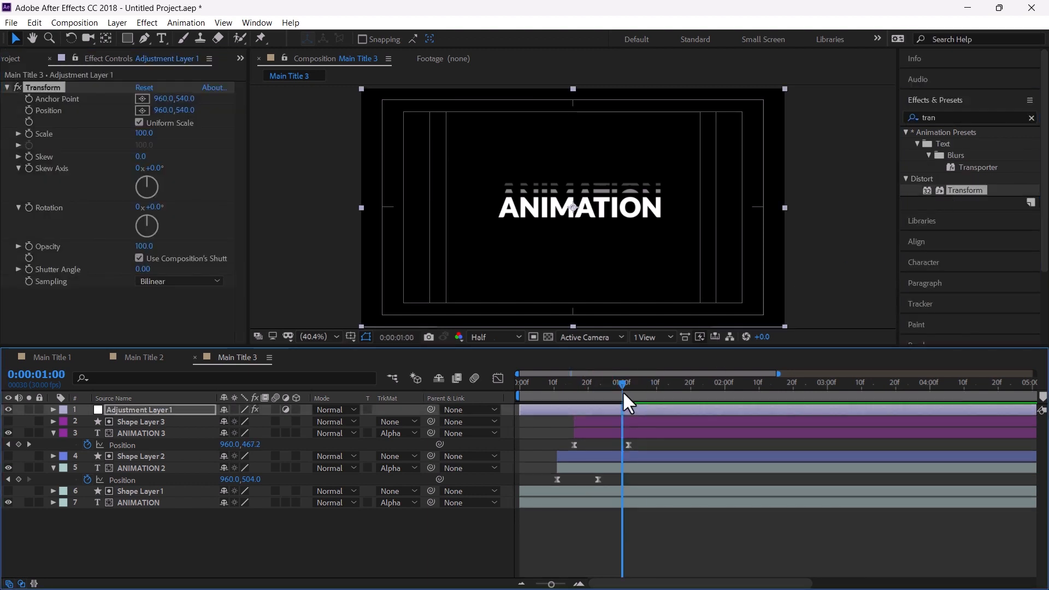
Preview the composition and set a Transform Scale keyframe on the adjustment layer at 0:00:00:26
key(Home)
key(space)
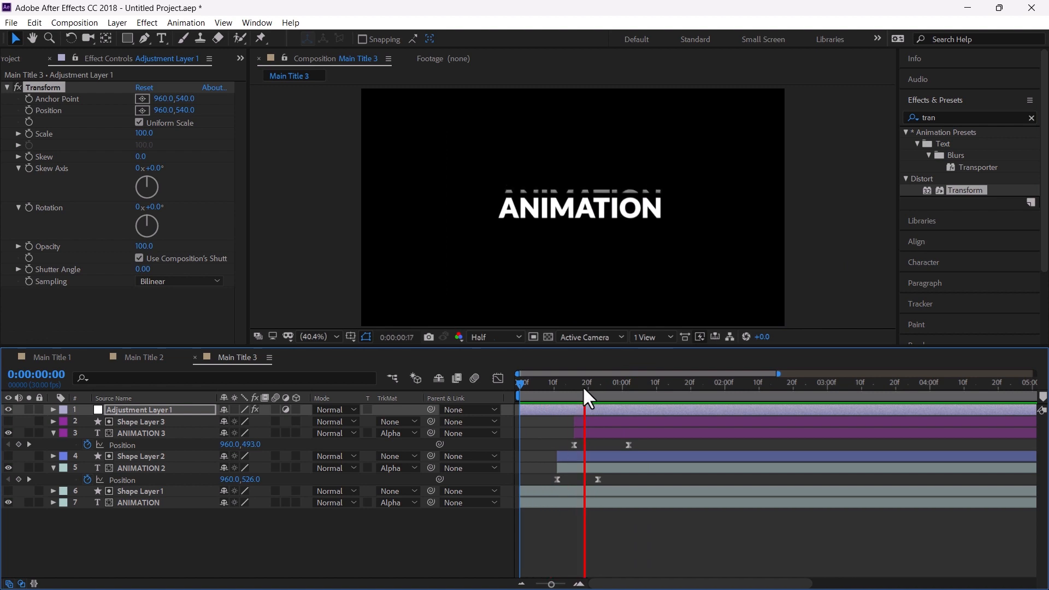
click(605, 389)
drag(606, 392, 609, 402)
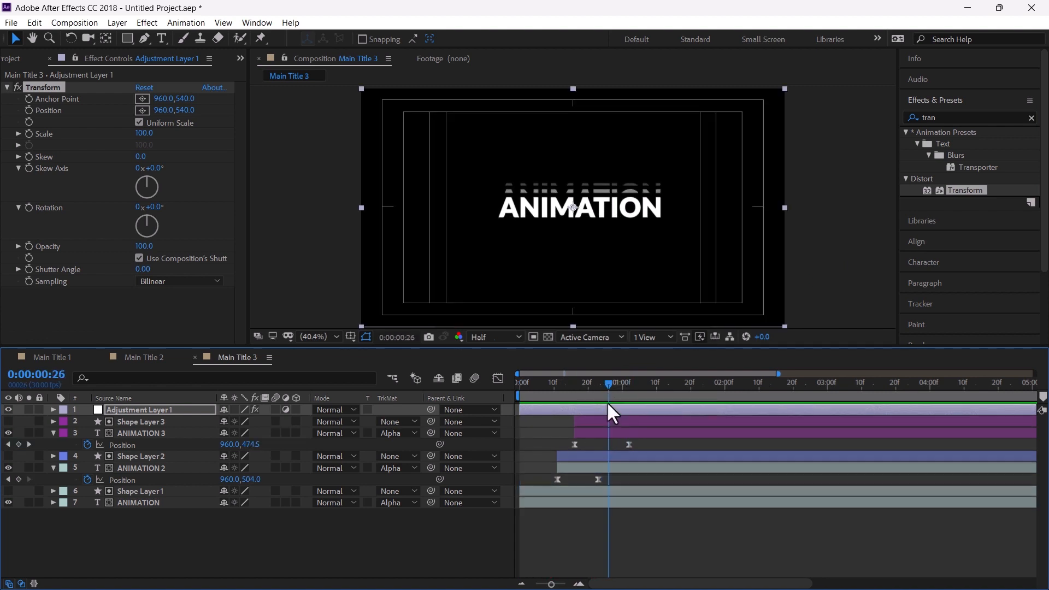
click(606, 410)
click(27, 145)
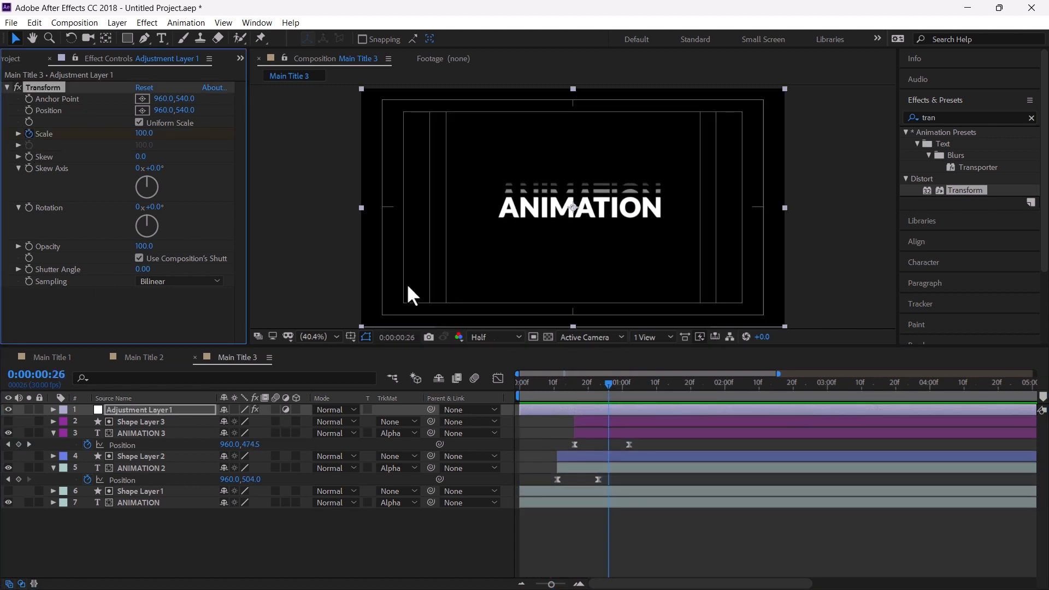
Set the adjustment layer's Transform Scale to 115 at 0:00:01:15, creating a second keyframe
drag(611, 397, 673, 393)
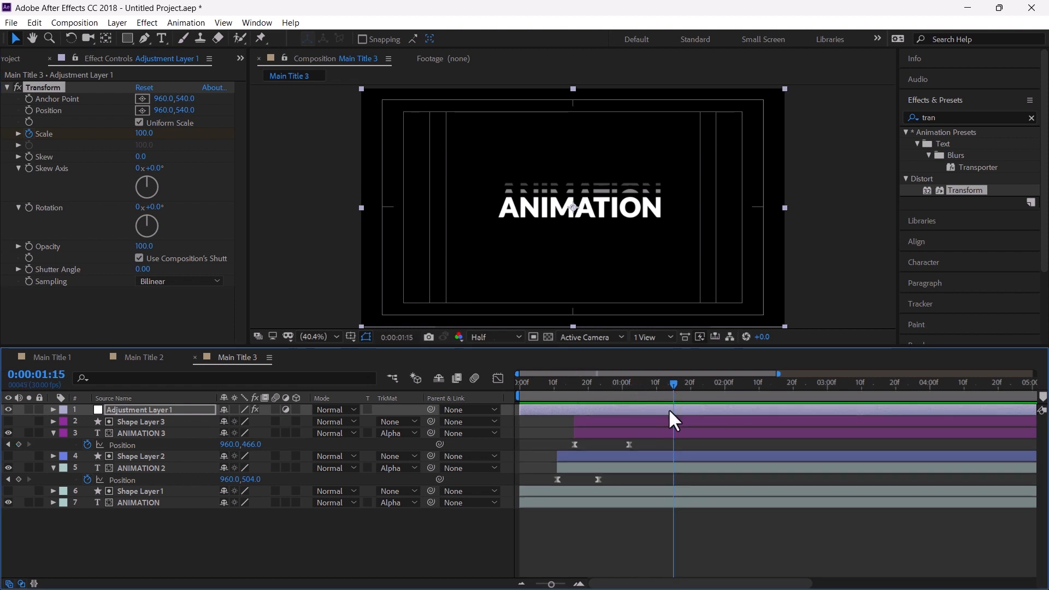
click(667, 410)
key(u)
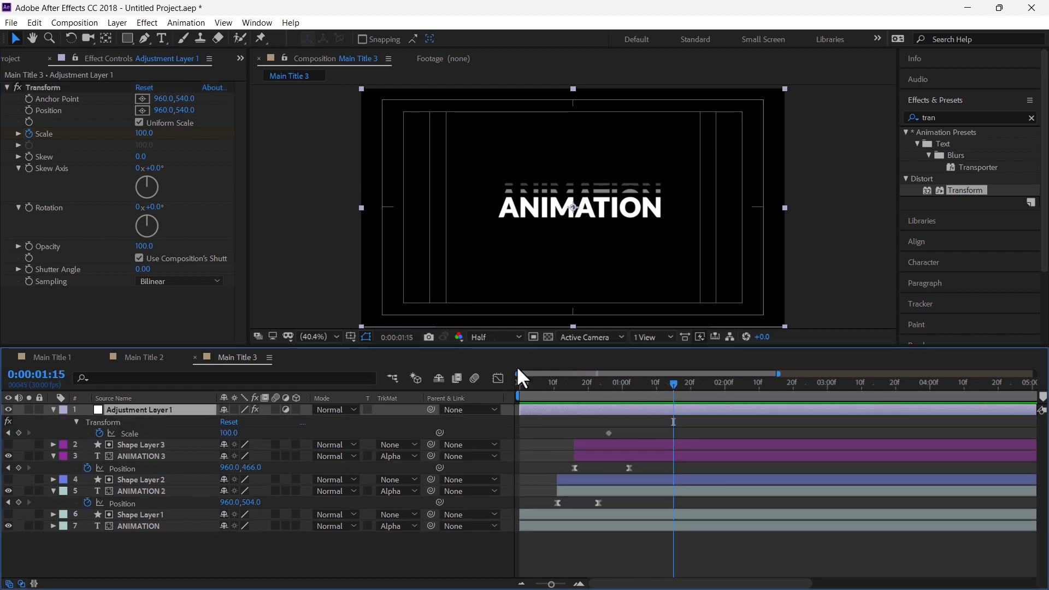
drag(146, 134, 154, 135)
mouse_move(597, 424)
mouse_down()
mouse_move(688, 437)
mouse_move(601, 437)
mouse_up()
Shift the two Scale keyframes later in the timeline and preview the zoom animation
click(575, 386)
key(space)
key(space)
drag(608, 433, 694, 433)
key(space)
key(space)
drag(693, 383, 519, 385)
key(space)
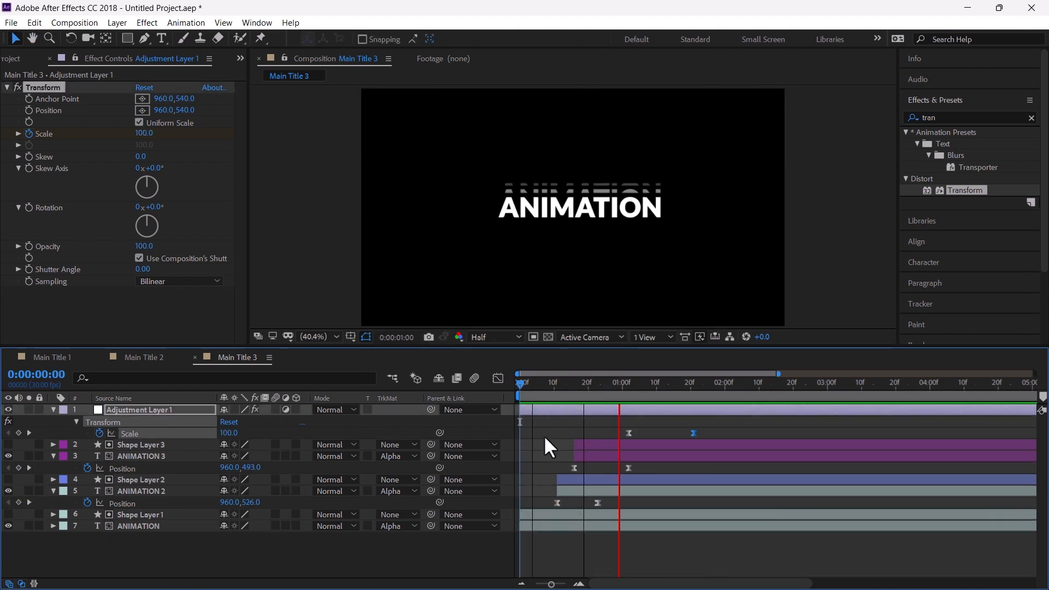
key(space)
click(561, 427)
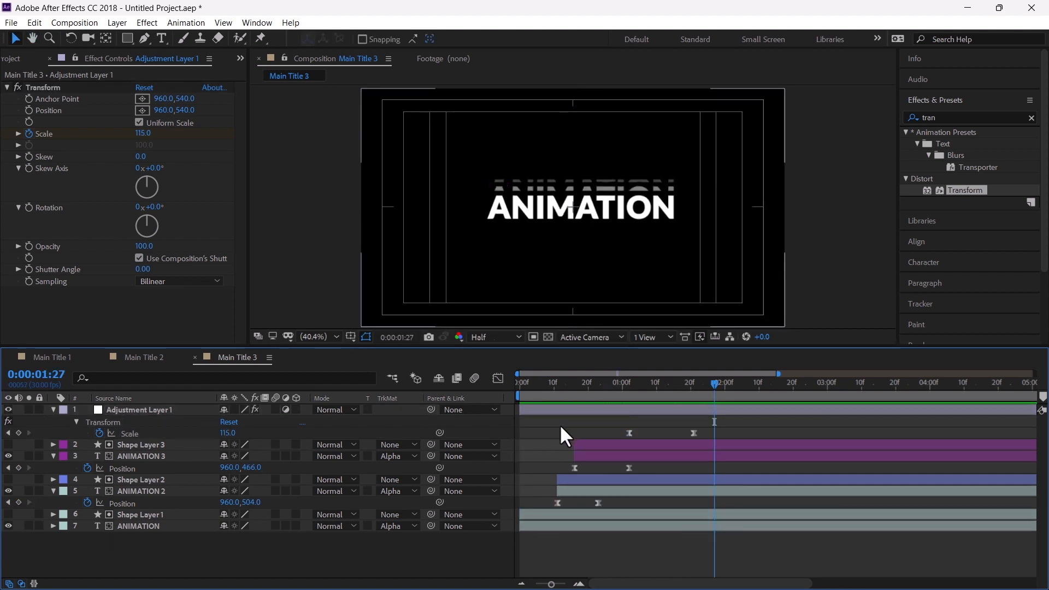